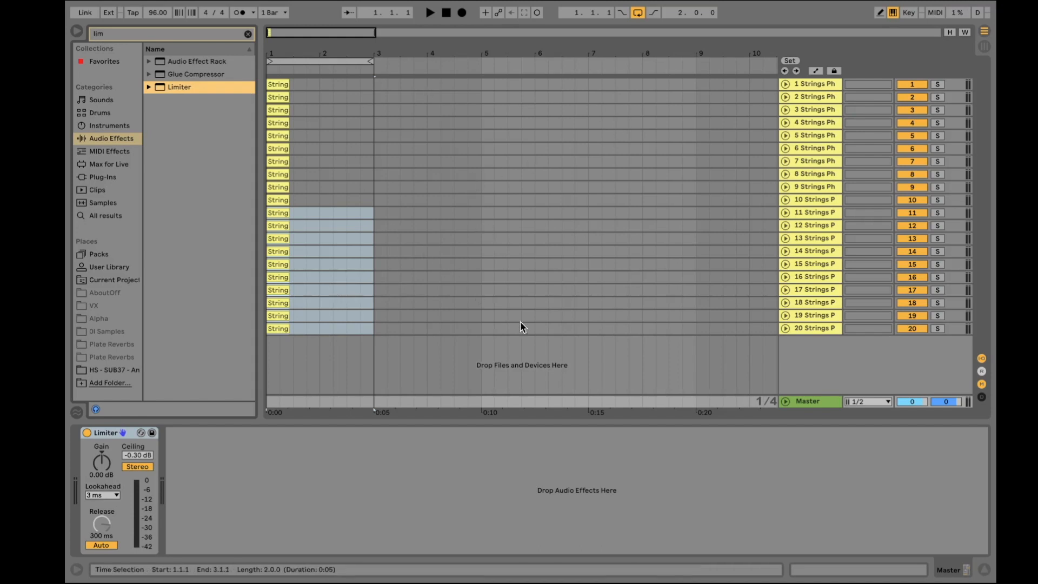
# Play the looped first two bars of the string tracks and examine the effect chain on track 4
pyautogui.click(534, 333)
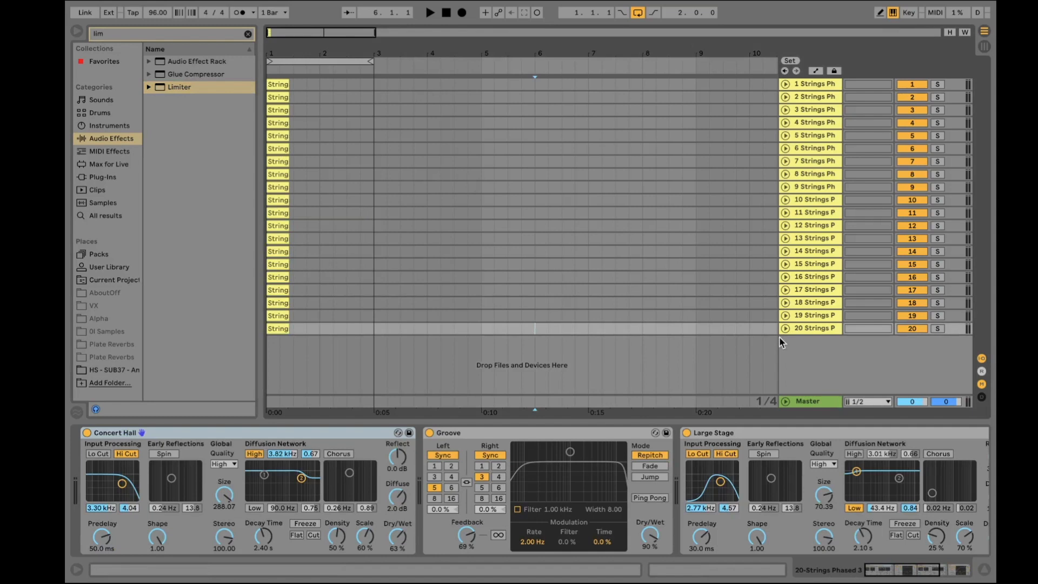
pyautogui.hscroll(1, 722, 237)
pyautogui.press('space')
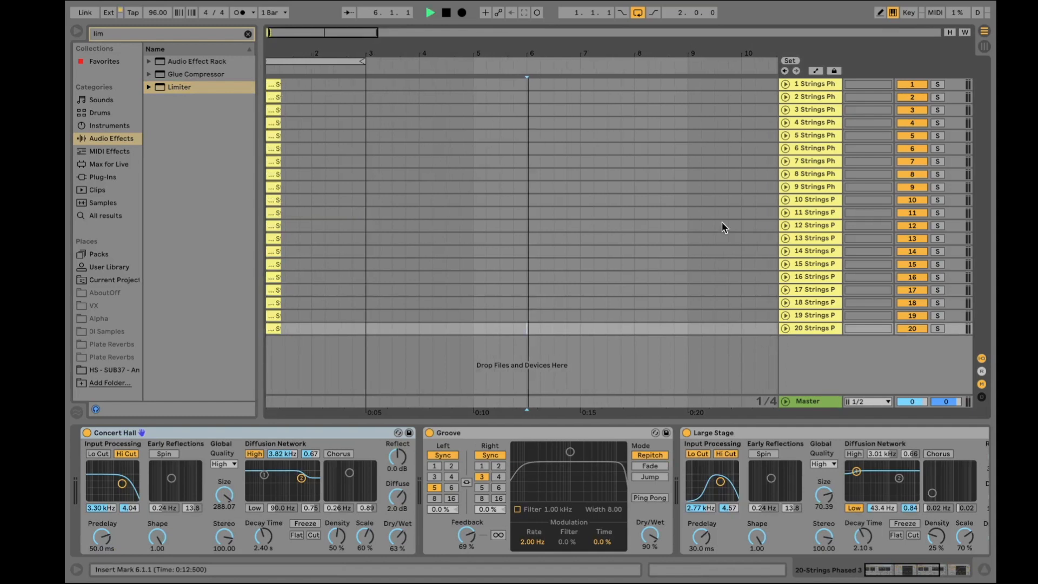
pyautogui.press('space')
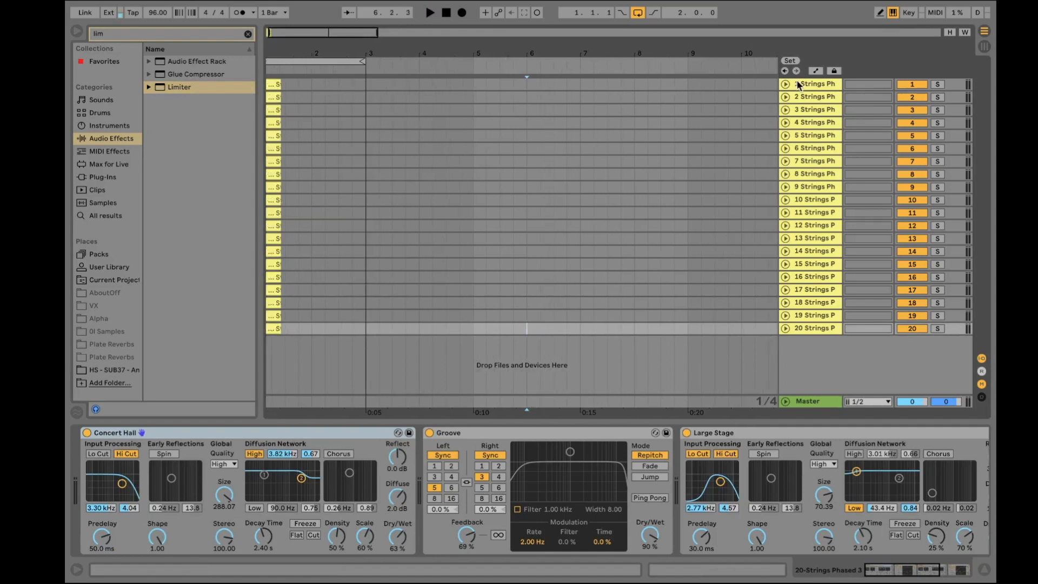
pyautogui.click(341, 61)
pyautogui.press('space')
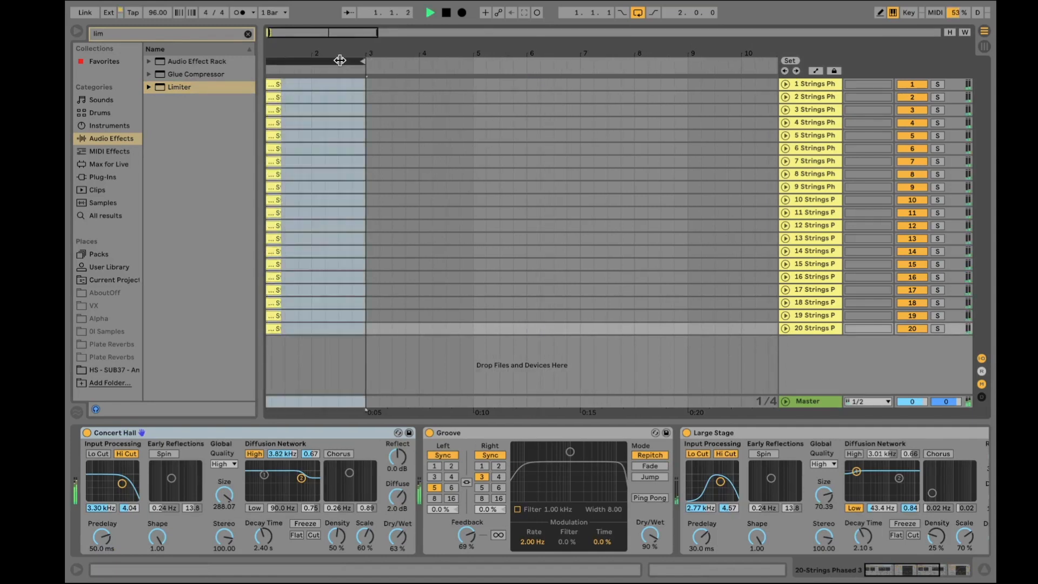
pyautogui.click(811, 122)
pyautogui.scroll(-3, 771, 455)
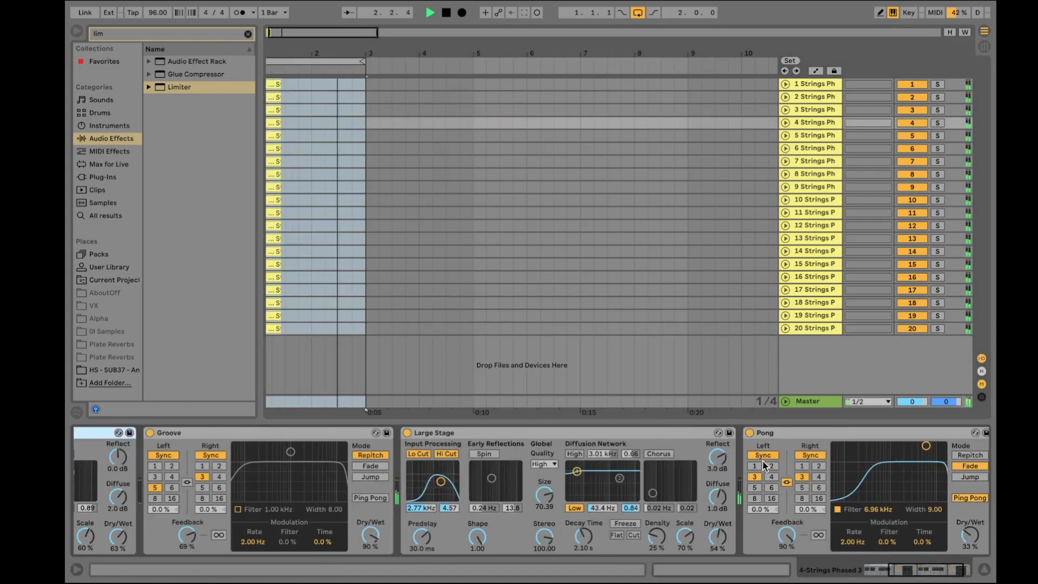
pyautogui.scroll(3, 763, 460)
pyautogui.press('space')
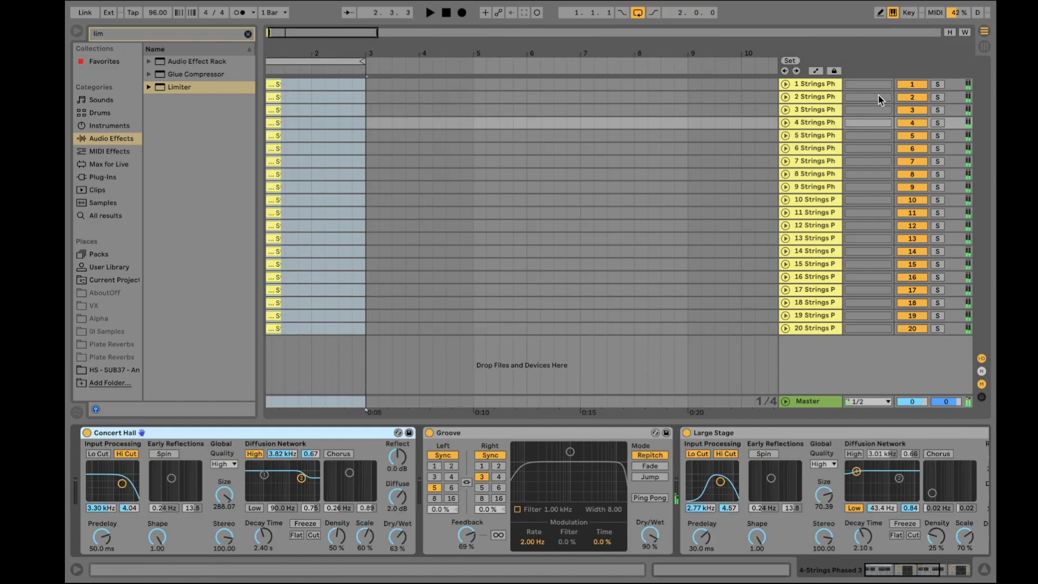
# Delete string tracks 2 through 20, keeping only the first Strings track
pyautogui.click(804, 98)
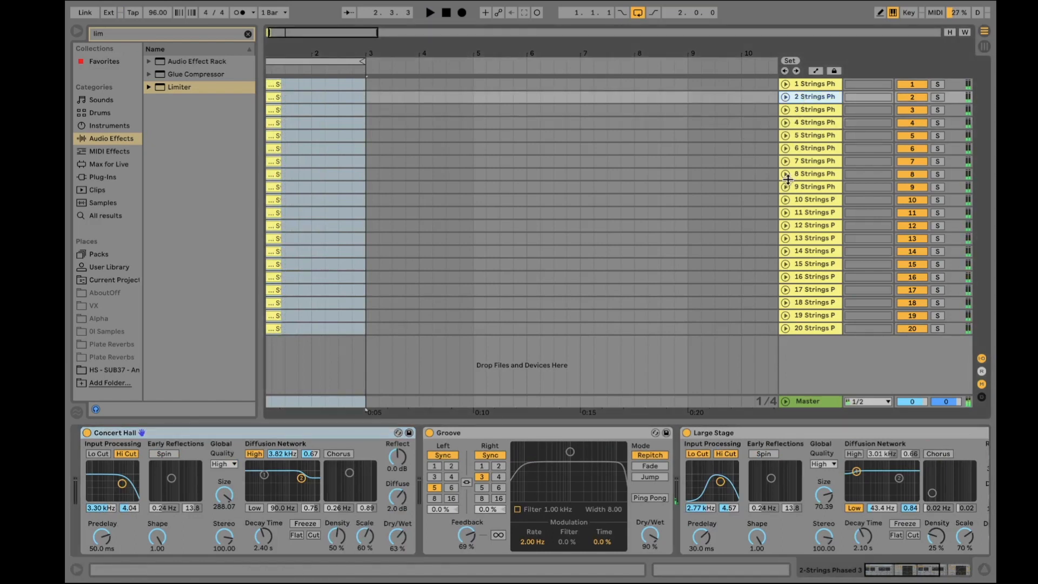
pyautogui.keyDown('shift'); pyautogui.click(802, 330); pyautogui.keyUp('shift')
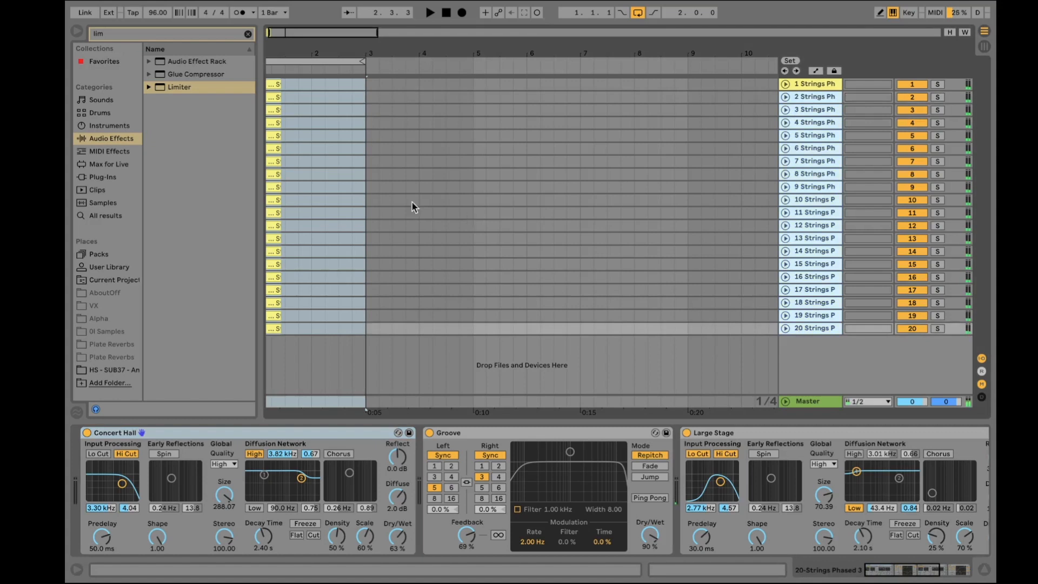
pyautogui.press('Delete')
# Review the complete effect chain on the first Strings track, from Concert Hall to Pong
pyautogui.click(347, 132)
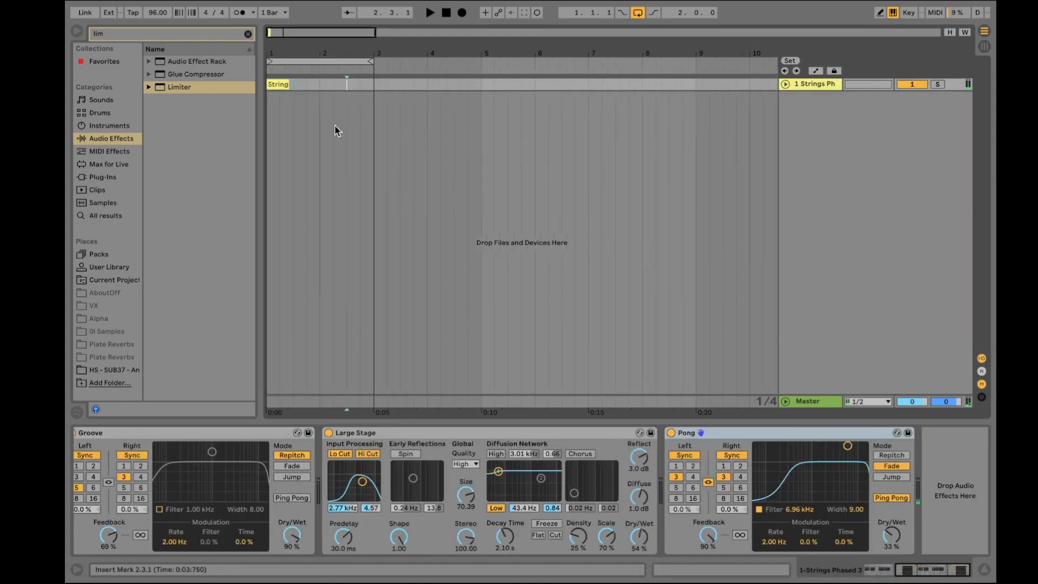
pyautogui.click(363, 135)
pyautogui.hscroll(-3, 82, 476)
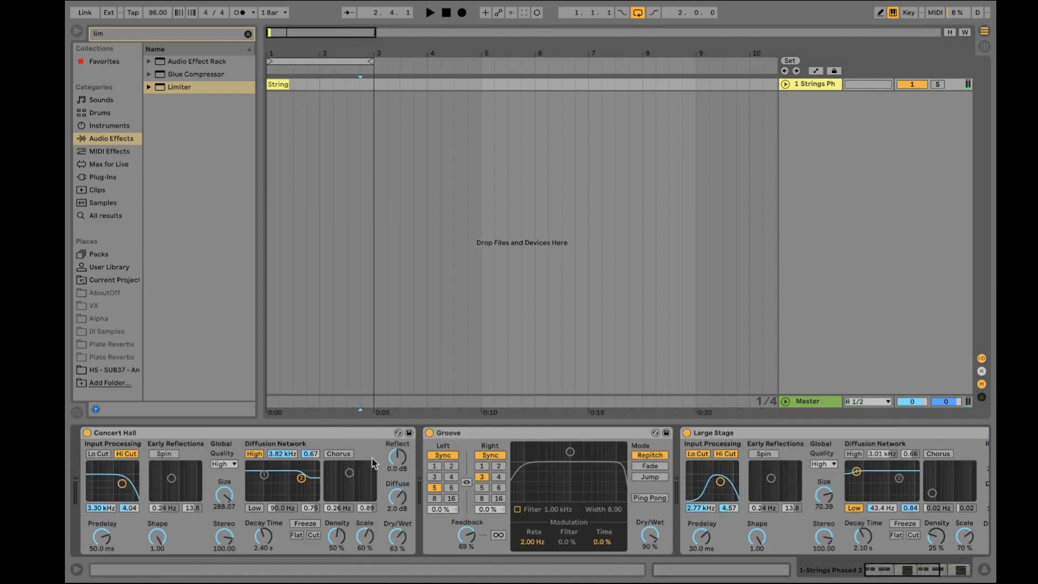
pyautogui.hscroll(3, 462, 483)
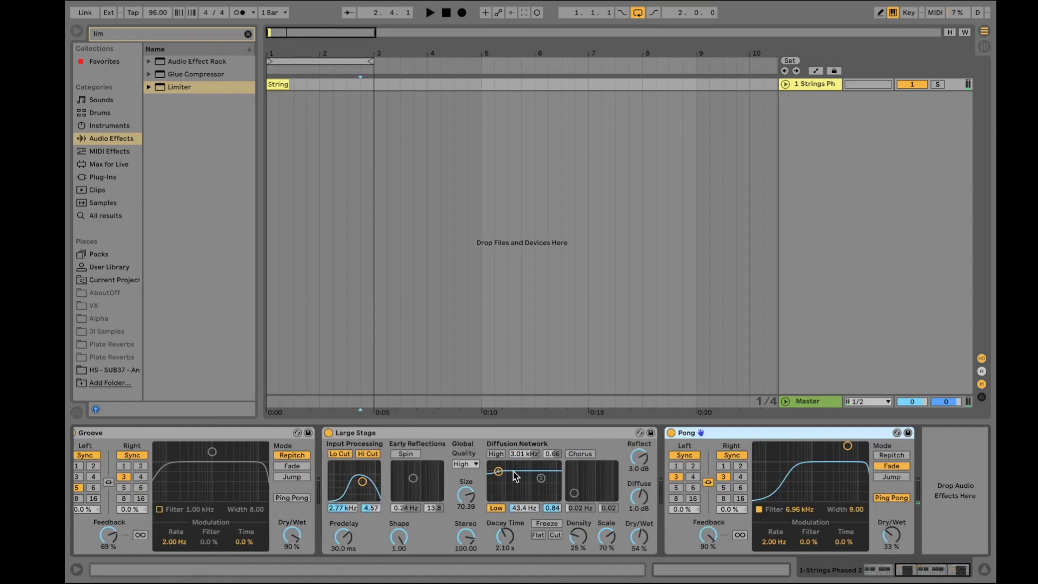
# Insert six return tracks, A through F
pyautogui.click(853, 250)
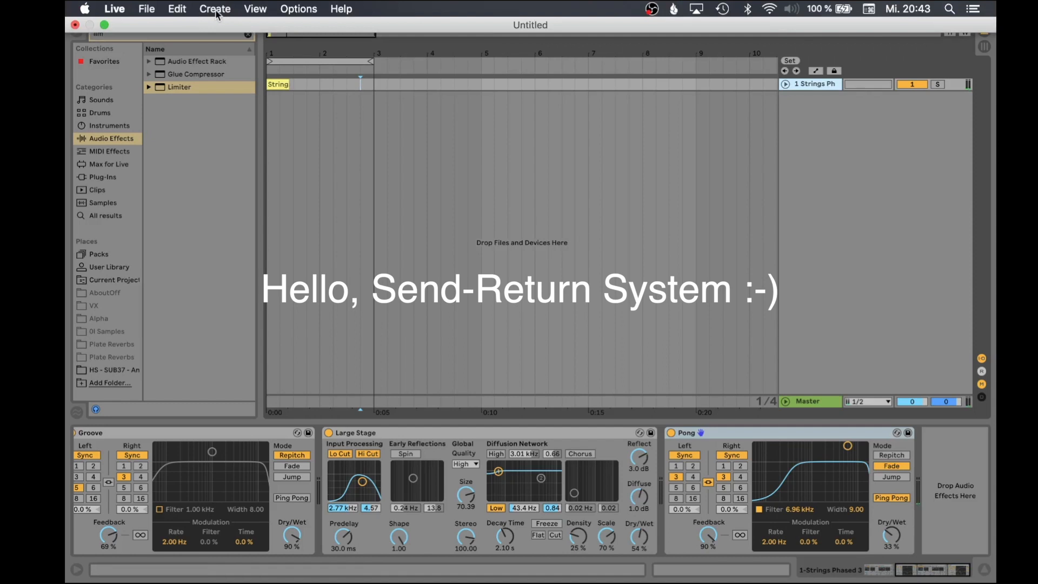
pyautogui.click(216, 9)
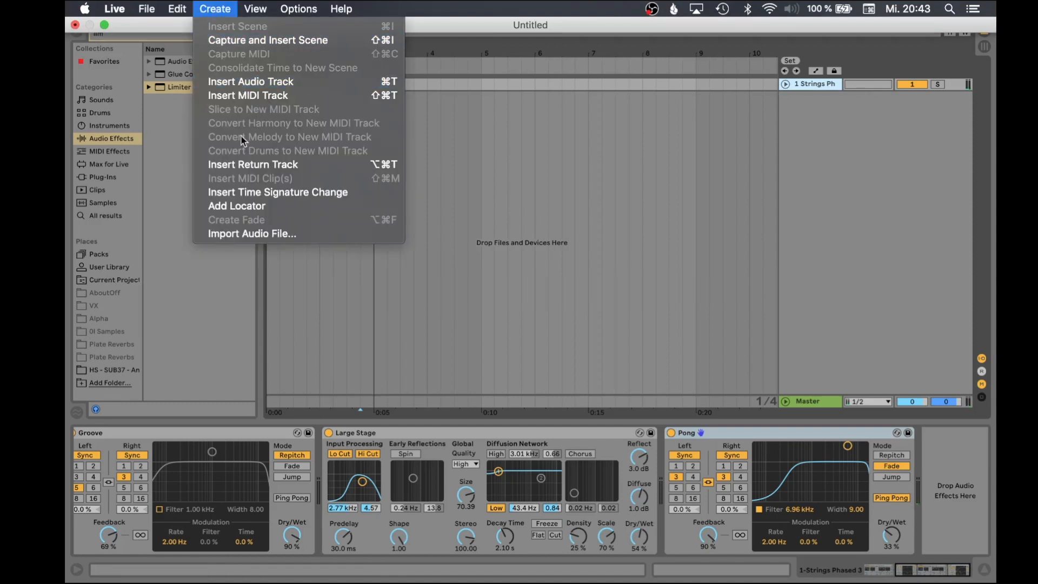
pyautogui.click(232, 165)
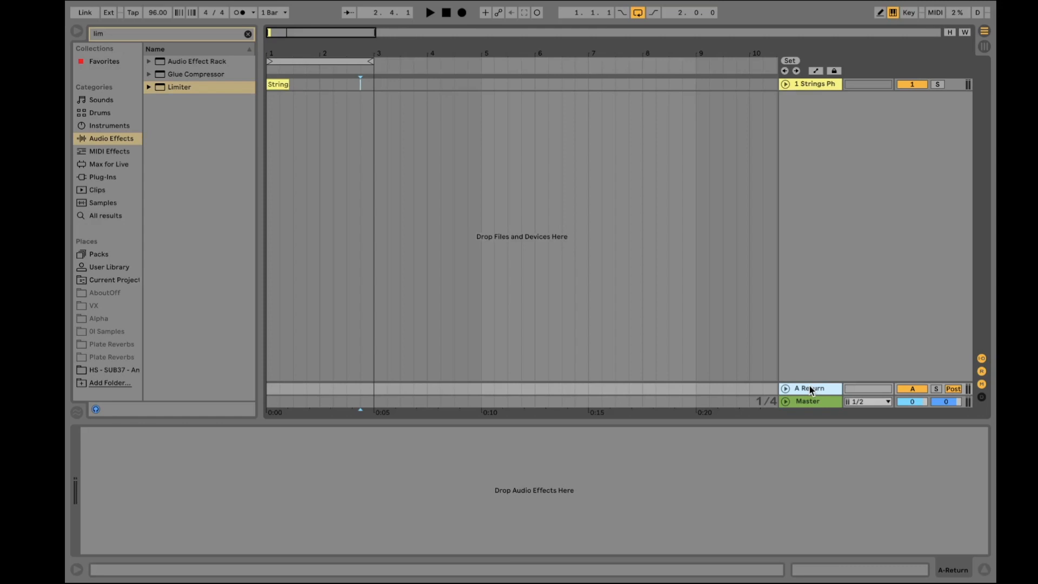
pyautogui.press('alt')
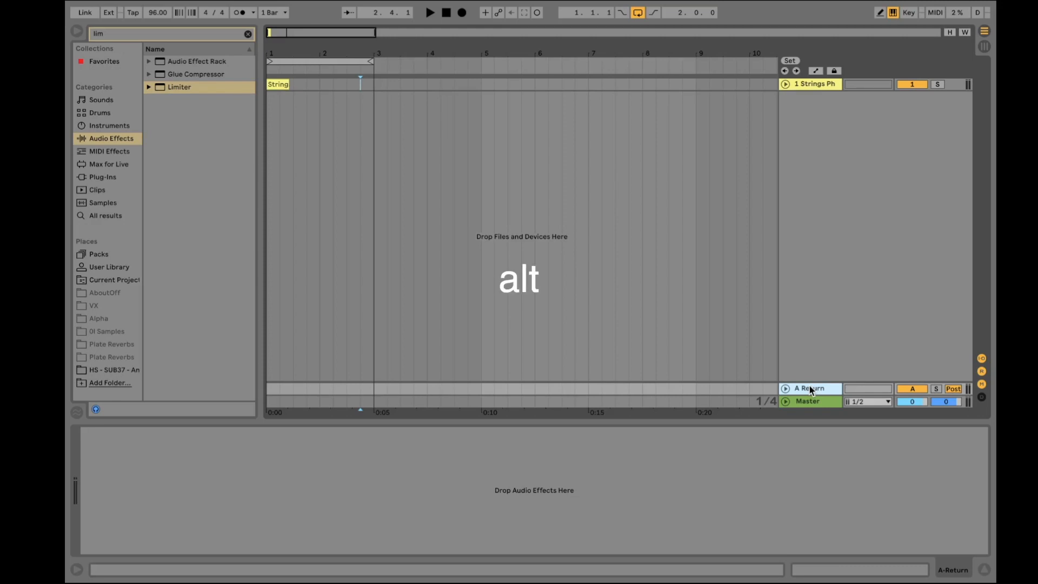
pyautogui.press('super+alt+t')
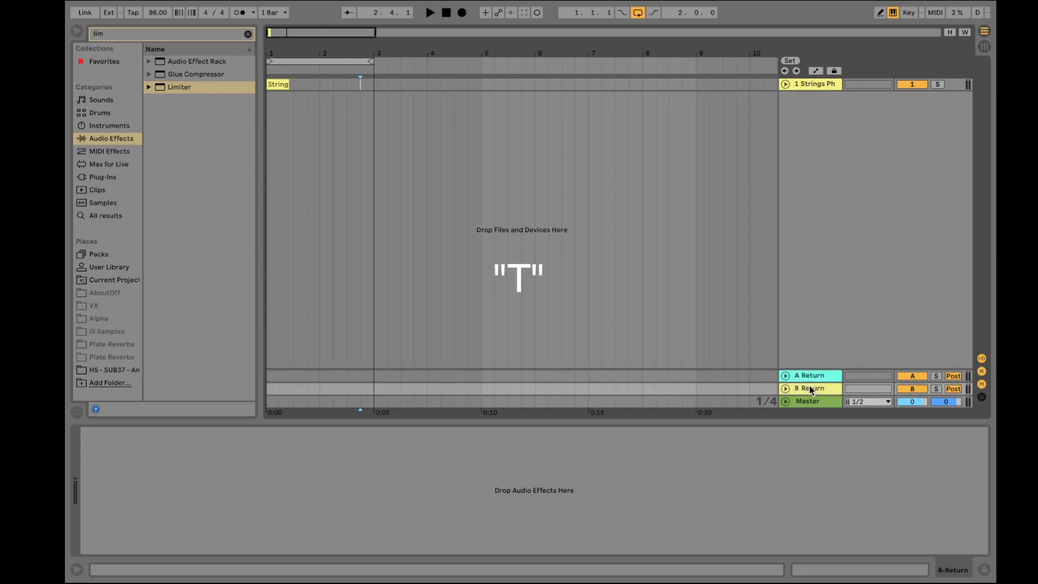
pyautogui.press('super+alt+t')
pyautogui.press('super+alt+t')
pyautogui.press('super+alt+t')
pyautogui.press('super+alt+t')
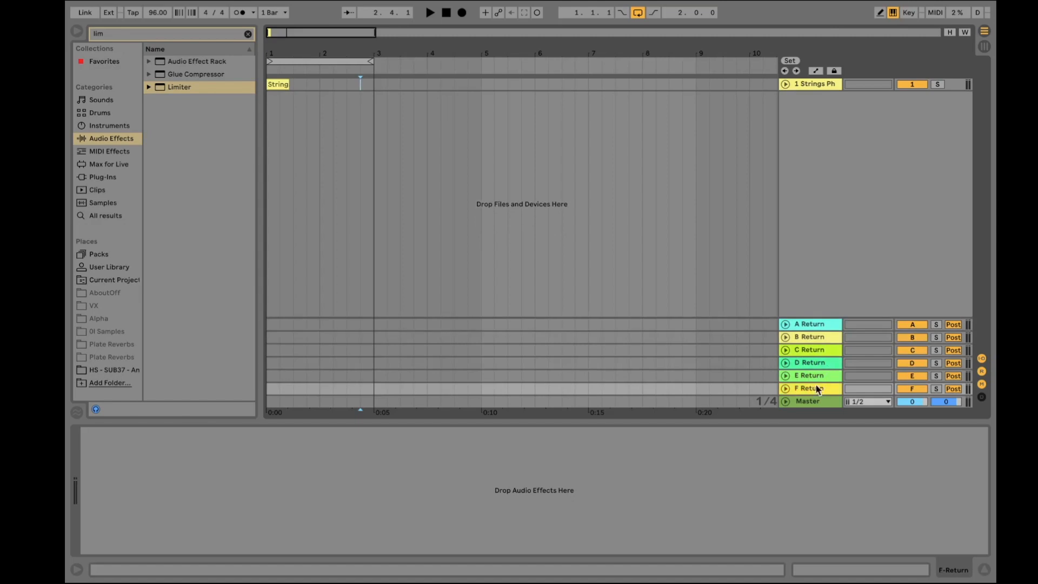
# Look over the sends and return channels in Session View, and check return tracks A to D in Arrangement View
pyautogui.click(726, 230)
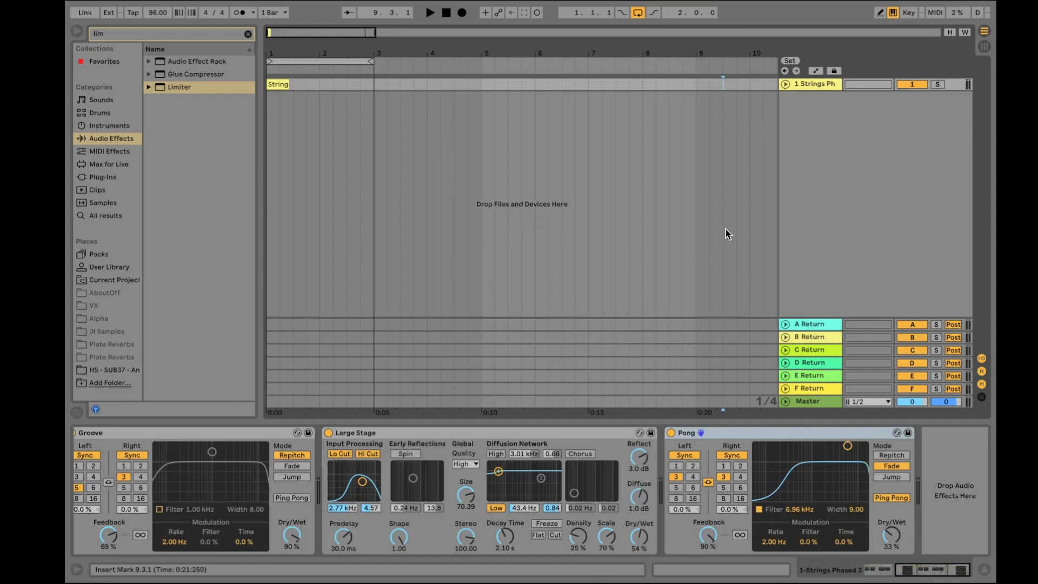
pyautogui.press('Tab')
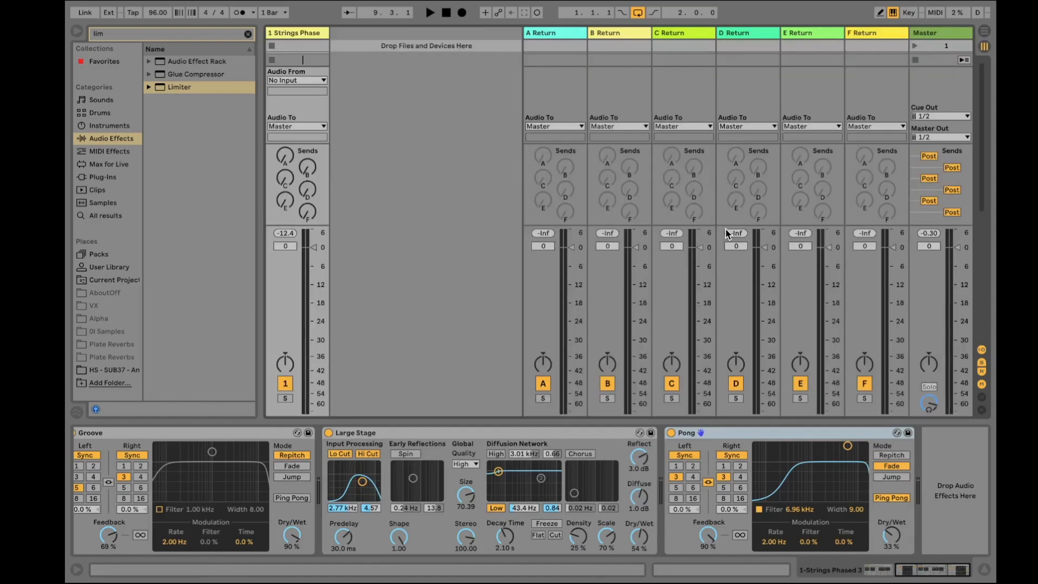
pyautogui.press('Tab')
pyautogui.click(820, 326)
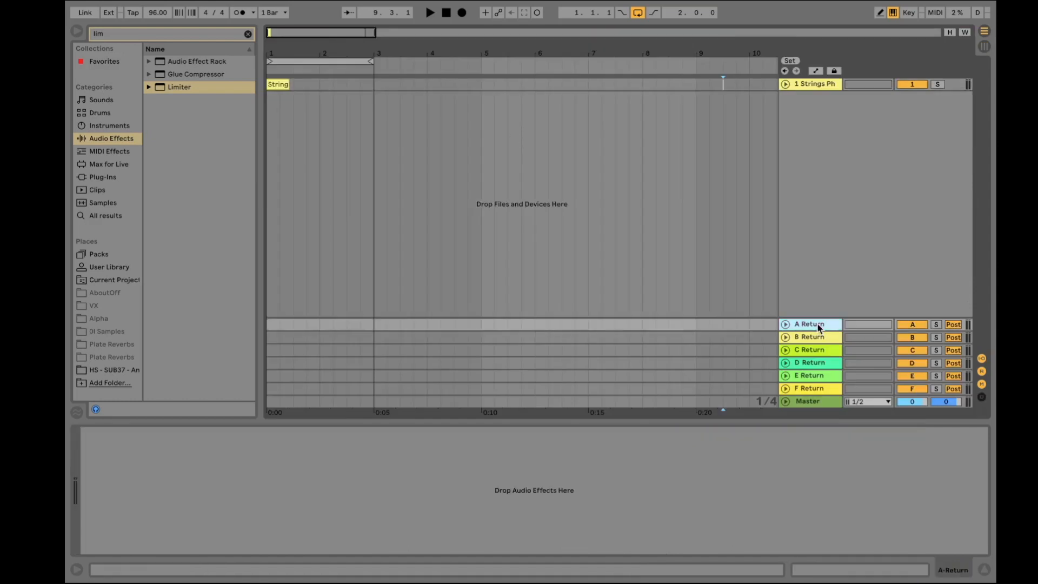
pyautogui.click(814, 334)
pyautogui.click(813, 349)
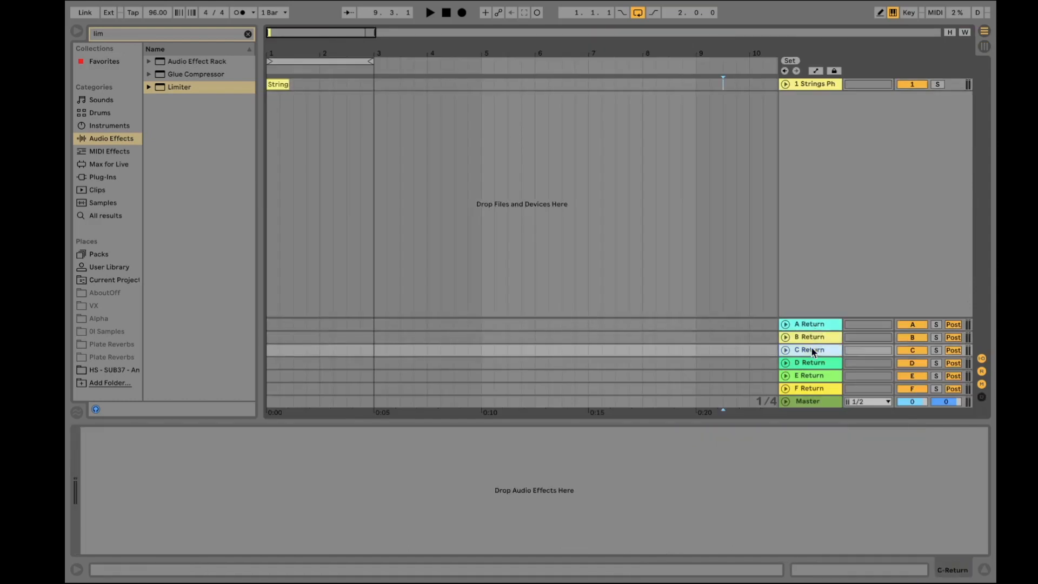
pyautogui.click(813, 364)
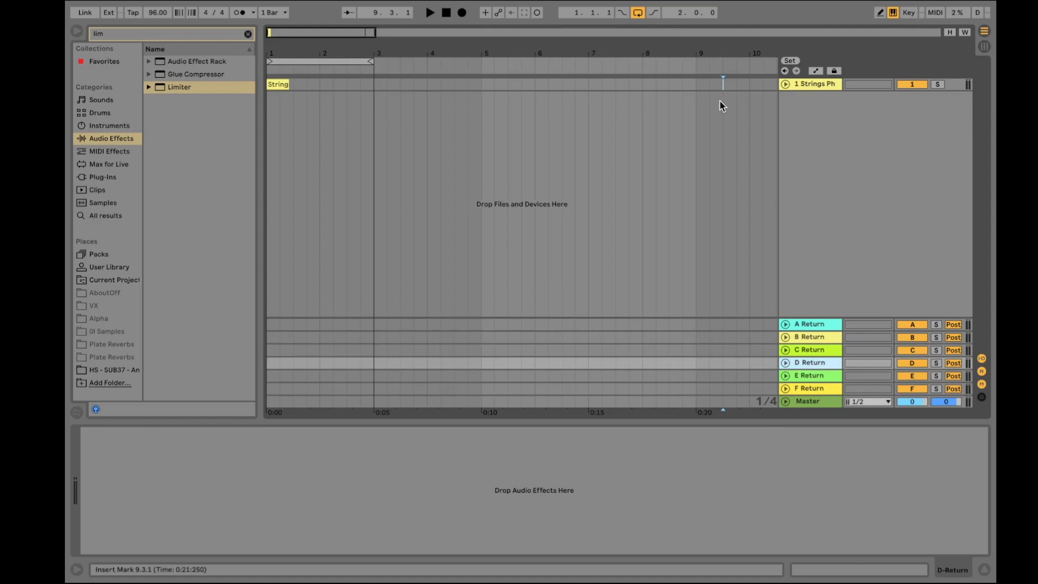
# Move the Concert Hall reverb from the Strings track to return track A and the Groove delay to return track B
pyautogui.click(804, 84)
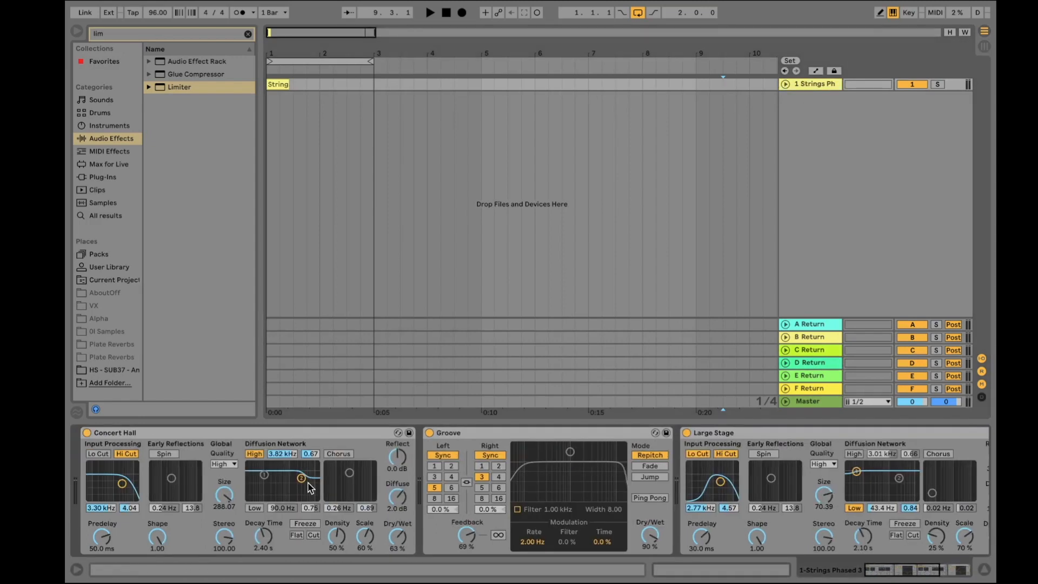
pyautogui.hscroll(1, 556, 517)
pyautogui.hscroll(6, 556, 517)
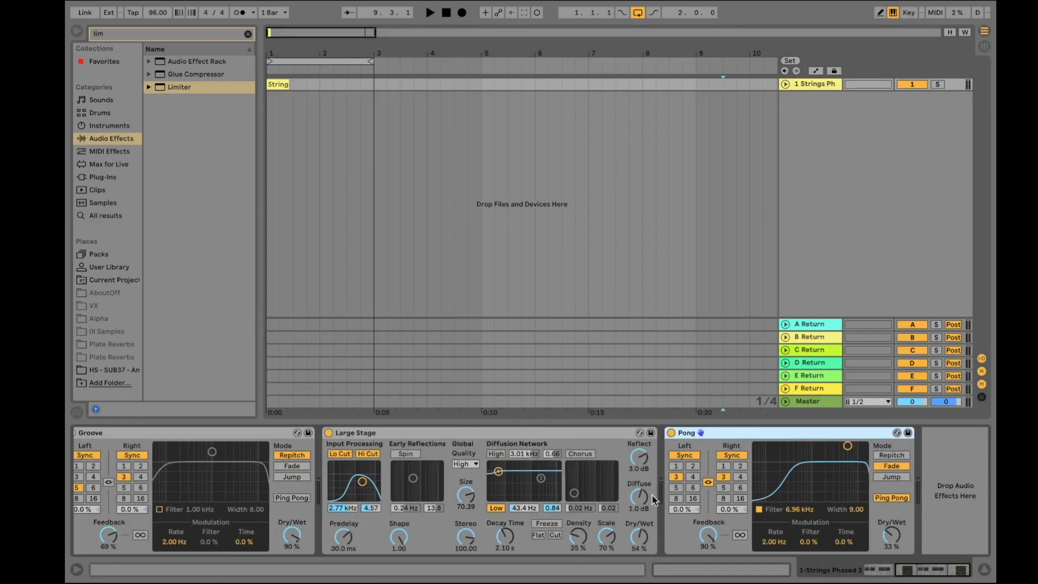
pyautogui.hscroll(-6, 652, 494)
pyautogui.hscroll(6, 364, 490)
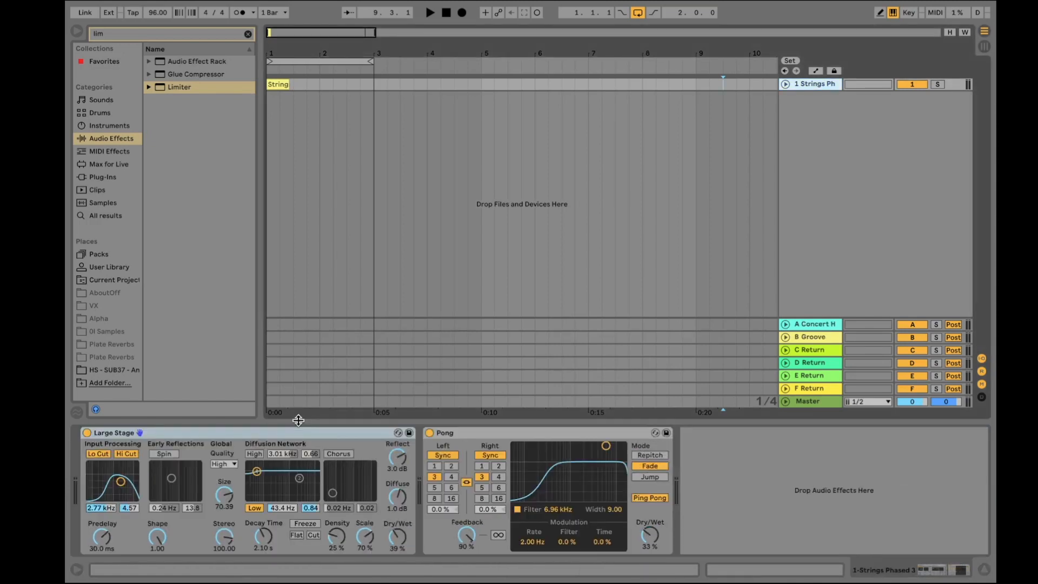
# Move the Large Stage reverb from the Strings track to return track D and the Pong delay to return track C
pyautogui.moveTo(259, 435); pyautogui.dragTo(826, 351)
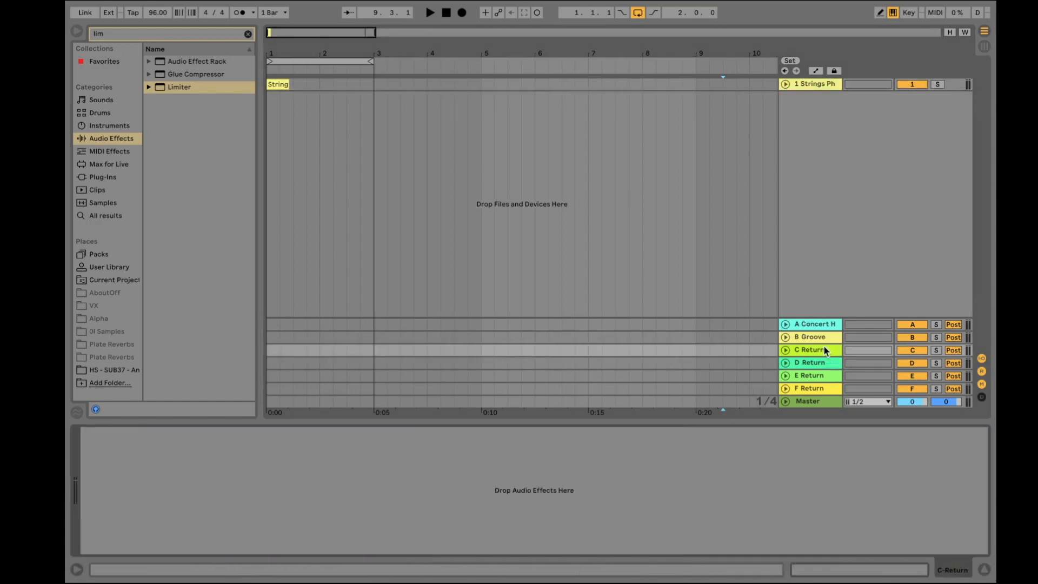
pyautogui.rightClick(265, 434)
pyautogui.click(691, 270)
pyautogui.moveTo(381, 436); pyautogui.dragTo(803, 365)
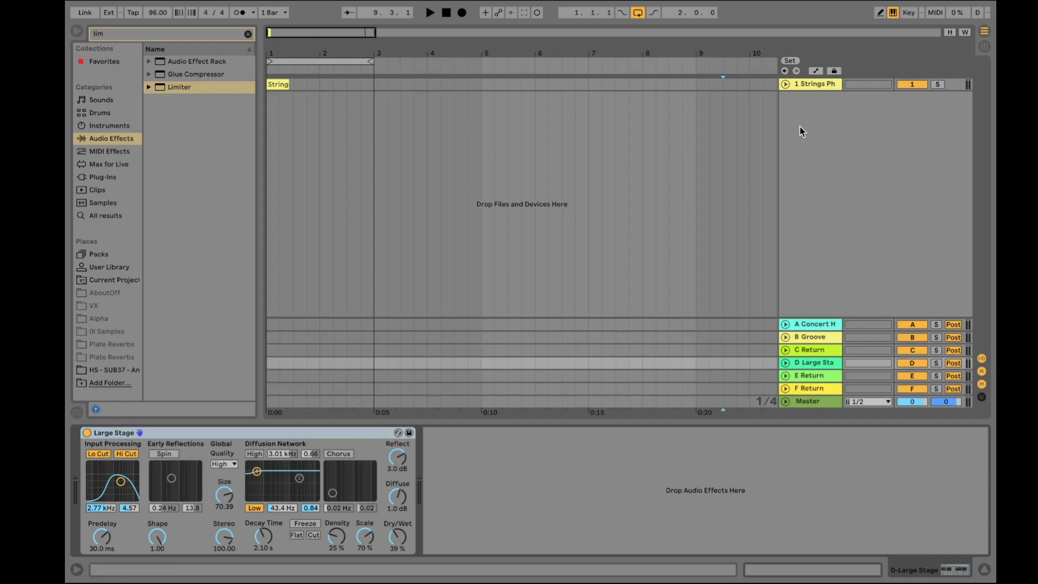
pyautogui.click(806, 85)
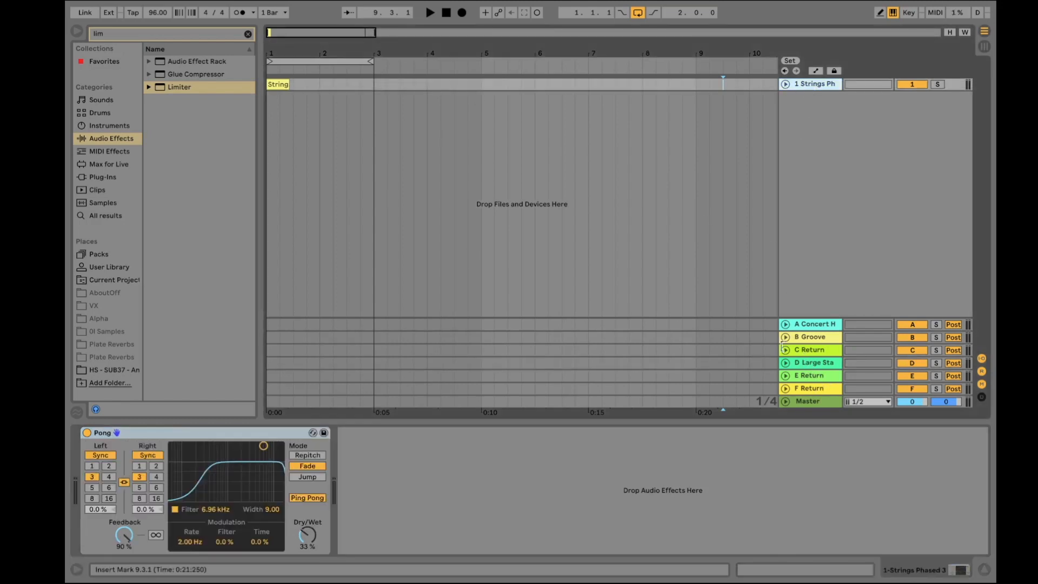
pyautogui.moveTo(217, 437); pyautogui.dragTo(818, 353)
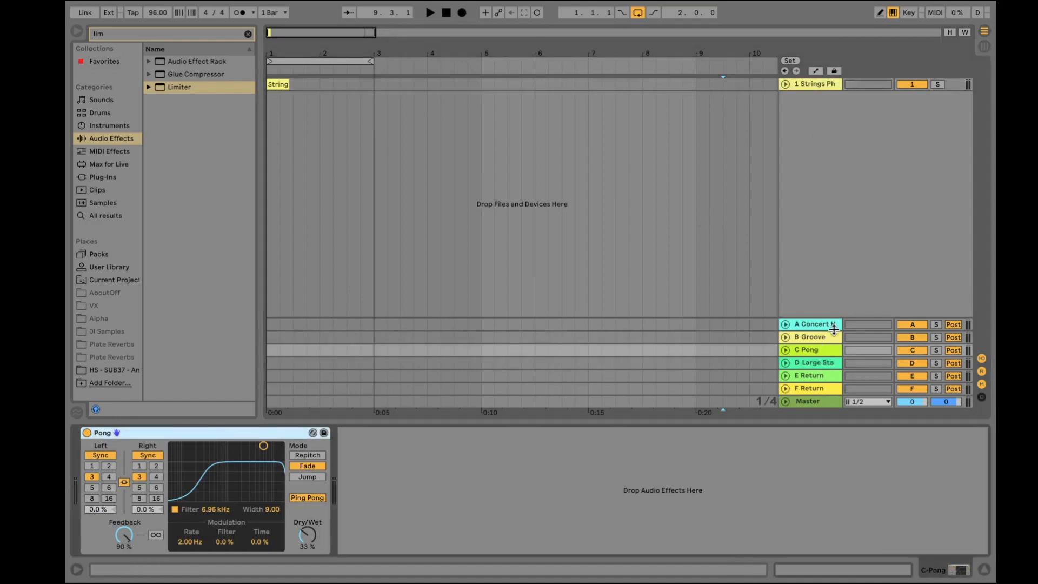
# Unfold the Strings track to show its waveform, routing and send controls
pyautogui.click(823, 82)
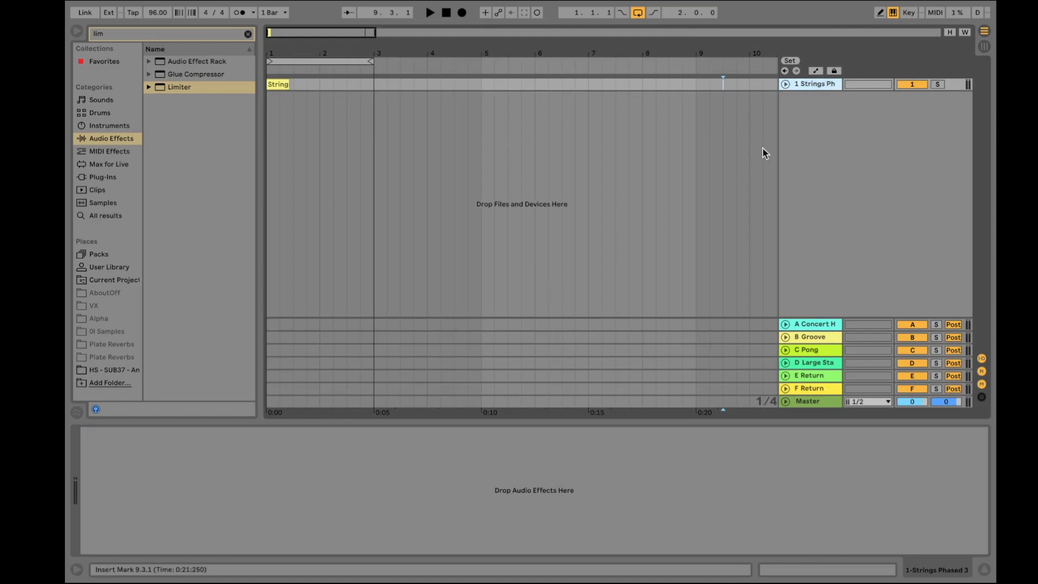
pyautogui.click(785, 84)
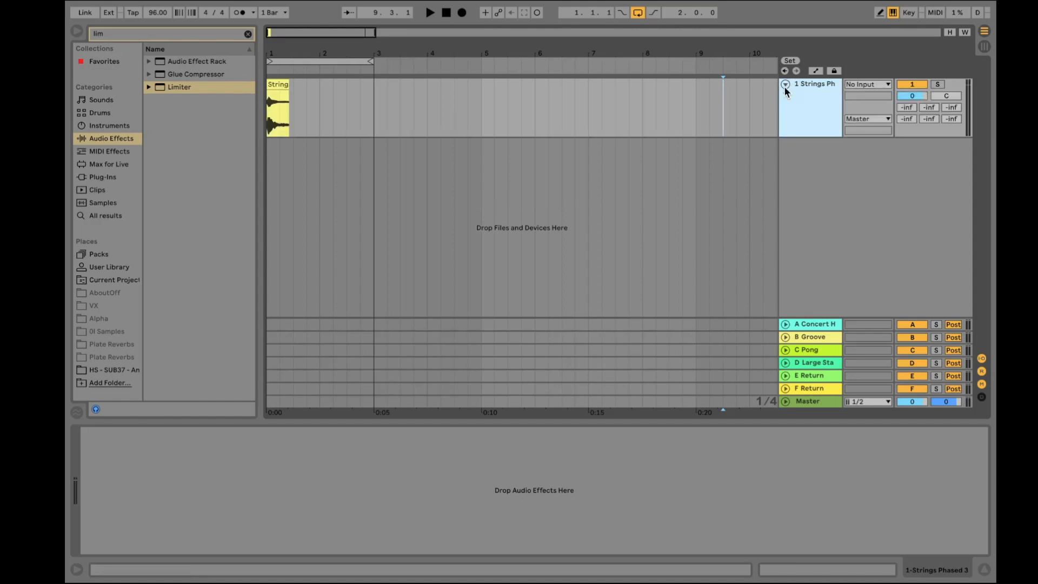
pyautogui.click(498, 476)
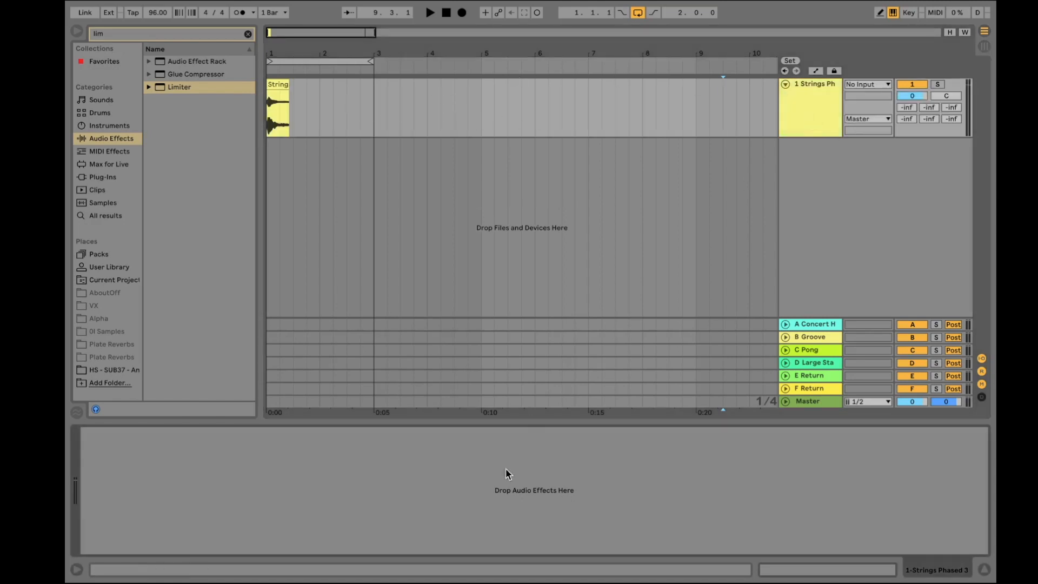
# Inspect the effect devices on return tracks A, B and C one after another
pyautogui.click(817, 325)
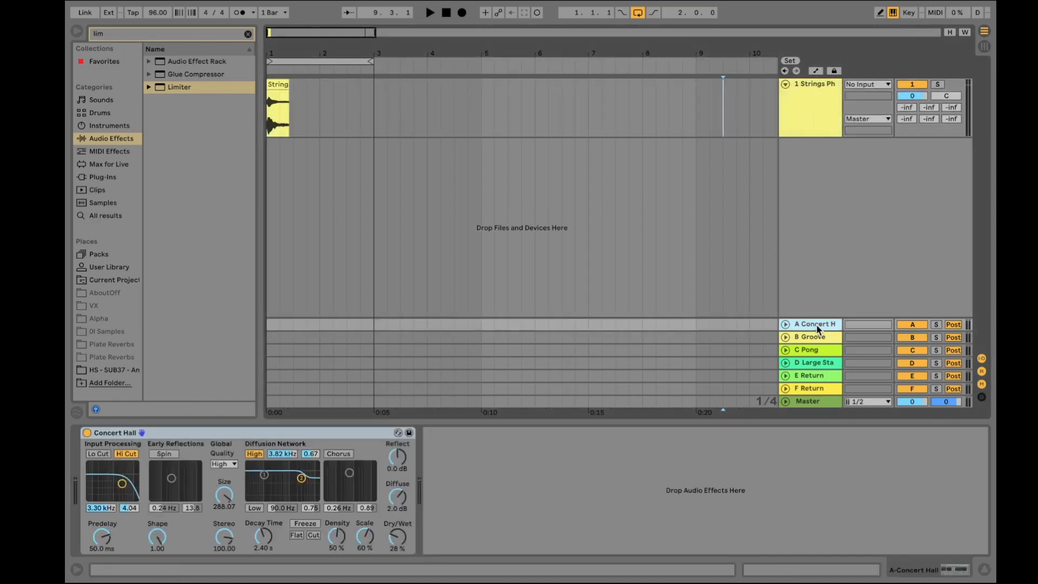
pyautogui.click(820, 336)
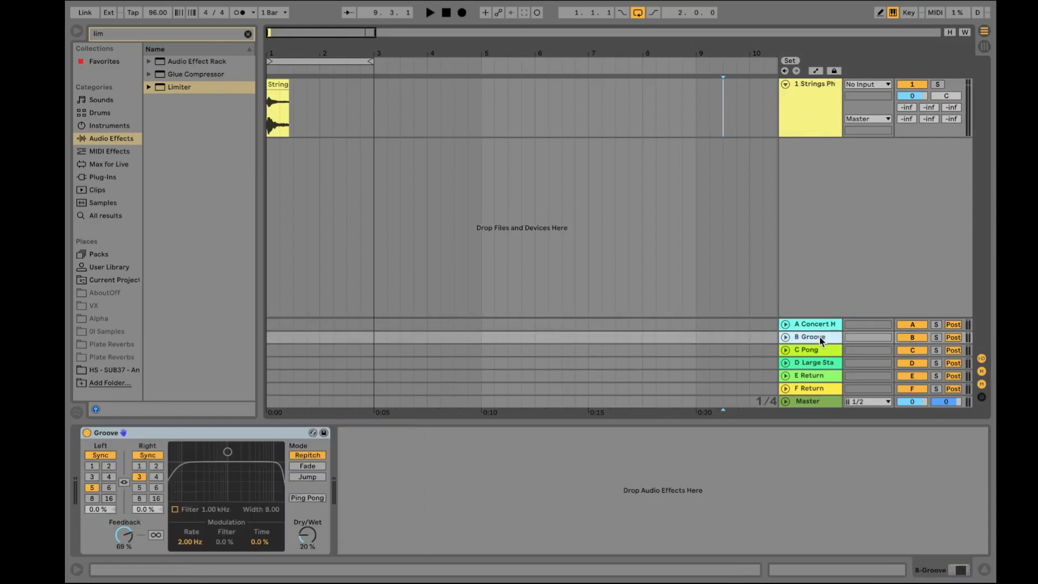
pyautogui.click(814, 348)
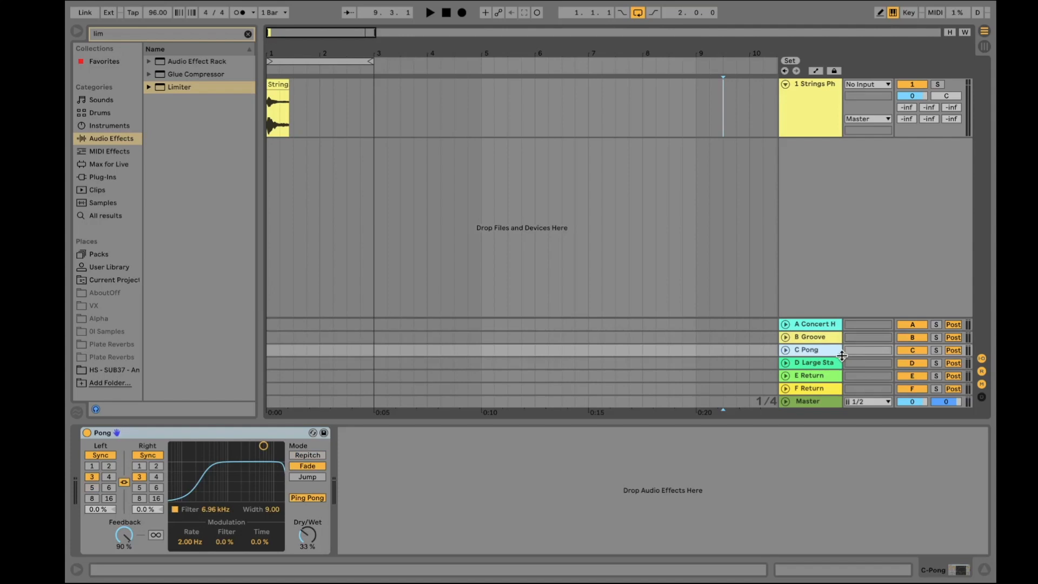
# Search the audio effects for "reve" and load the Small Hall reverb preset onto return track E and Long Tail onto return track F
pyautogui.click(816, 368)
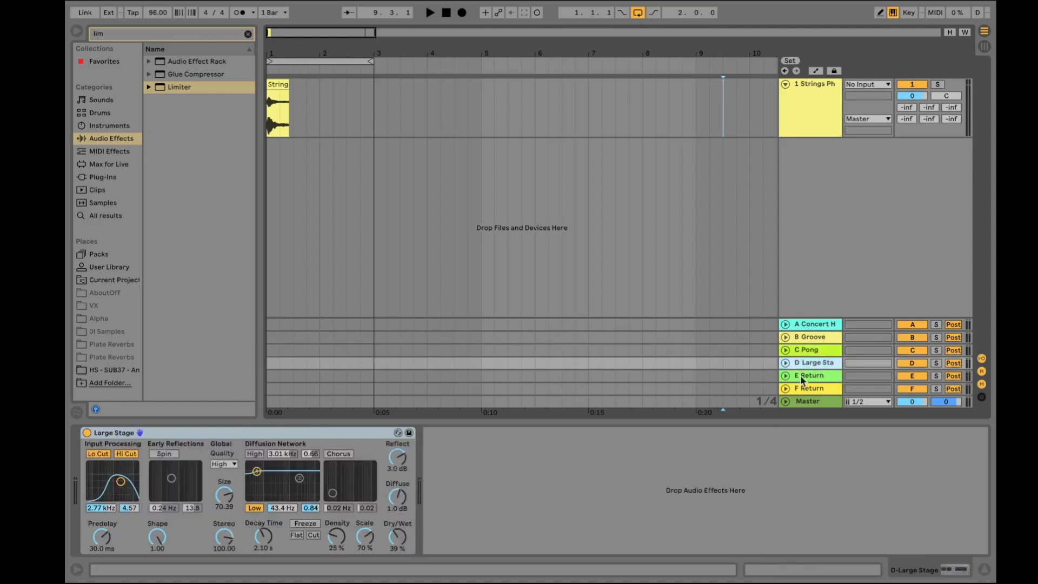
pyautogui.doubleClick(110, 34)
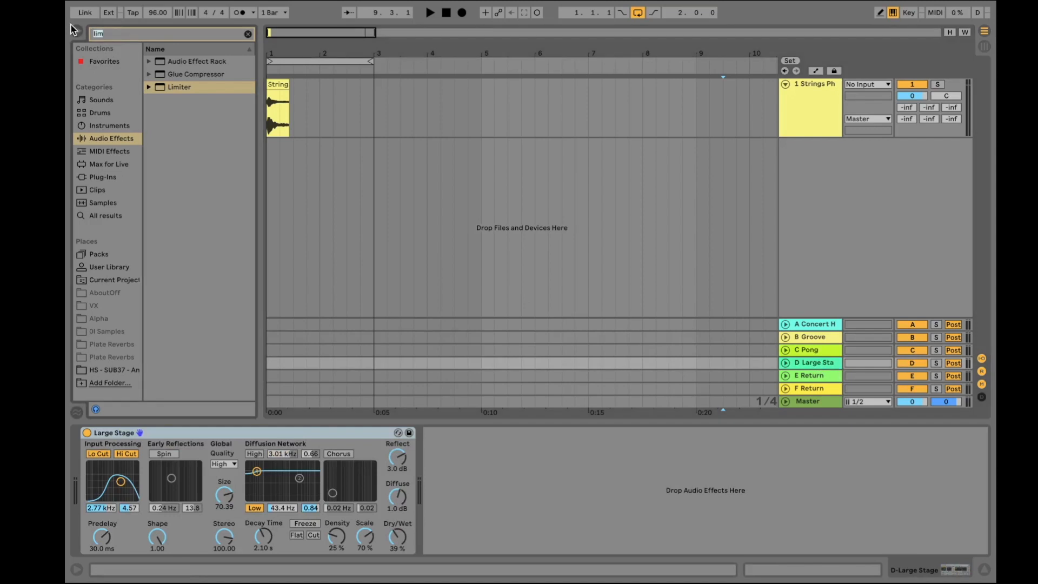
pyautogui.press('BackSpace')
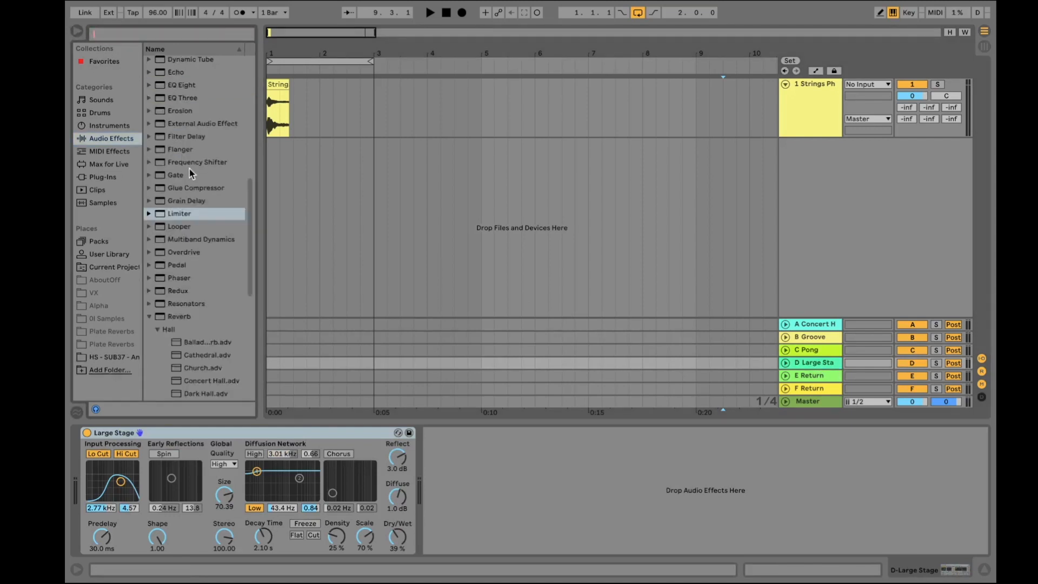
pyautogui.scroll(3, 190, 169)
pyautogui.scroll(6, 187, 201)
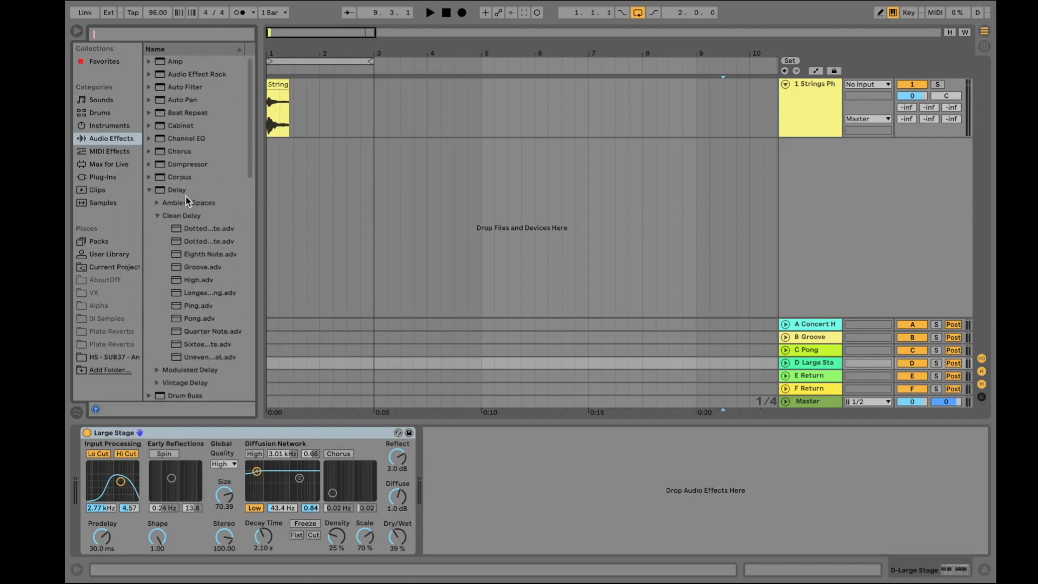
pyautogui.click(150, 189)
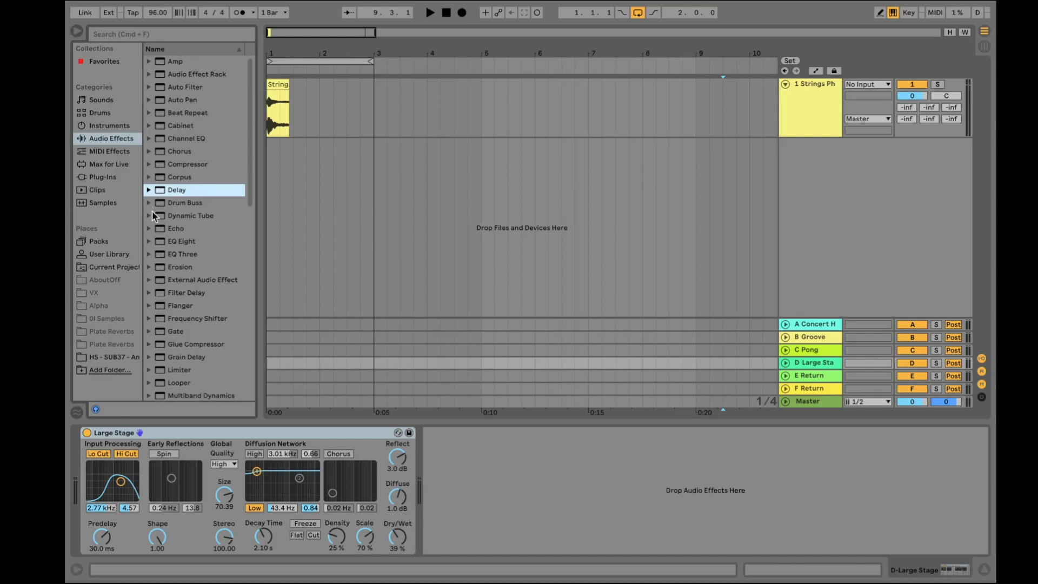
pyautogui.click(132, 34)
pyautogui.write('reve')
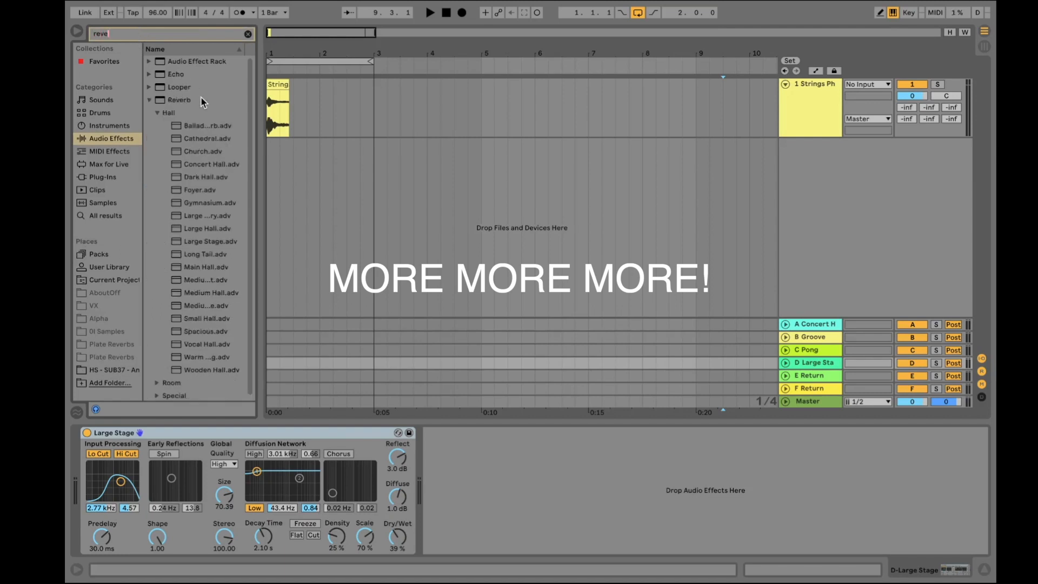
pyautogui.moveTo(201, 323); pyautogui.dragTo(818, 376)
pyautogui.moveTo(210, 346)
pyautogui.mouseDown()
pyautogui.moveTo(427, 360)
pyautogui.moveTo(324, 371)
pyautogui.moveTo(211, 346)
pyautogui.mouseUp()
pyautogui.moveTo(207, 253); pyautogui.dragTo(801, 388)
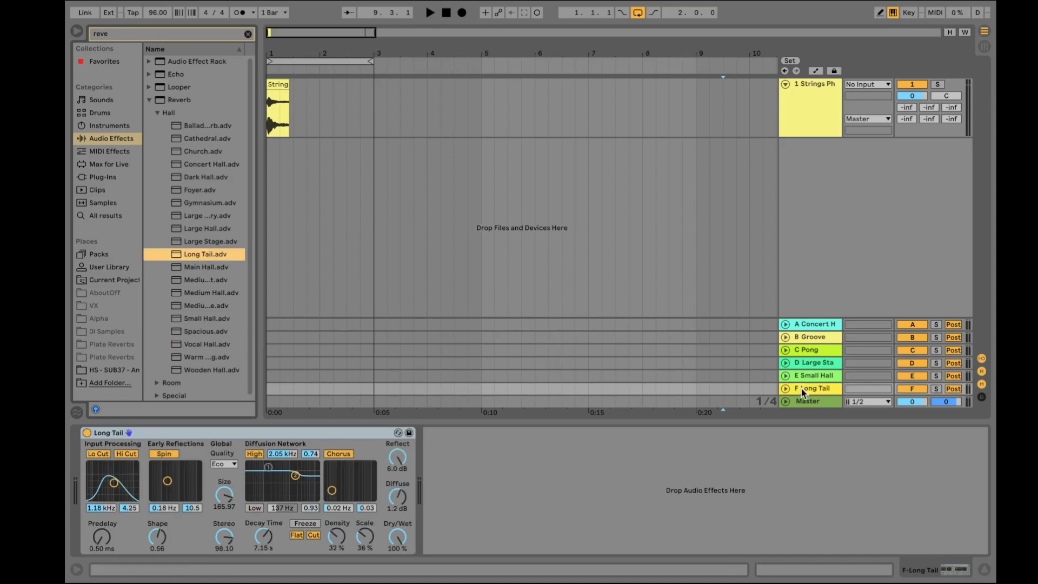
# Shorten the arrangement loop to one bar over the Strings clip and start looped playback
pyautogui.press('Tab')
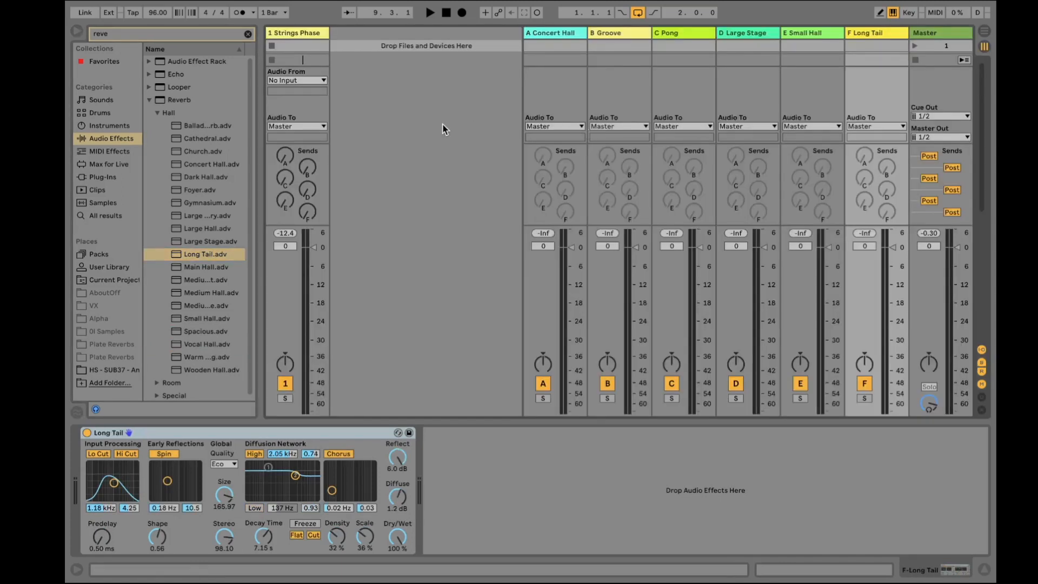
pyautogui.press('Tab')
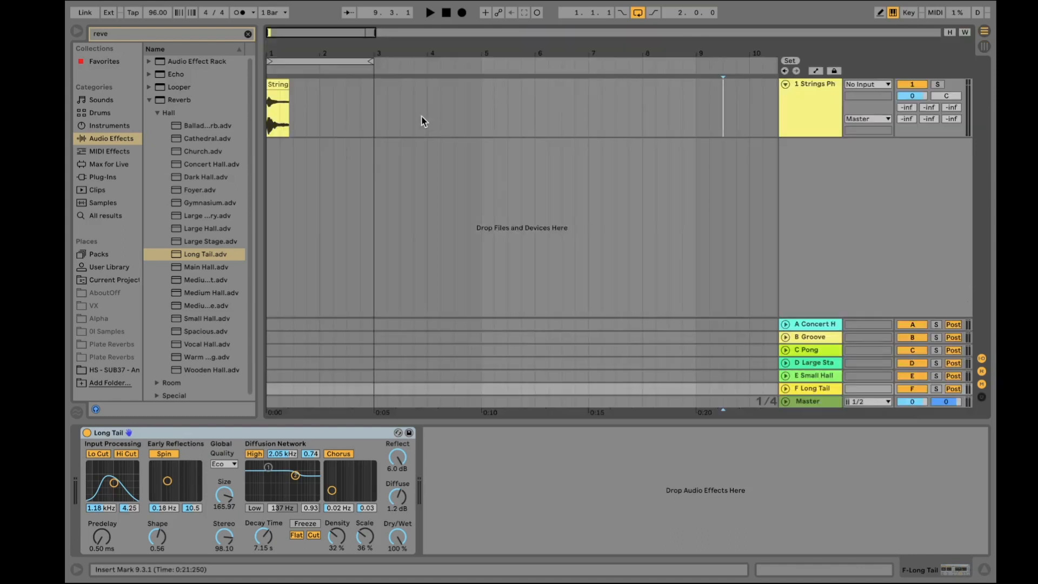
pyautogui.click(319, 63)
pyautogui.press('space')
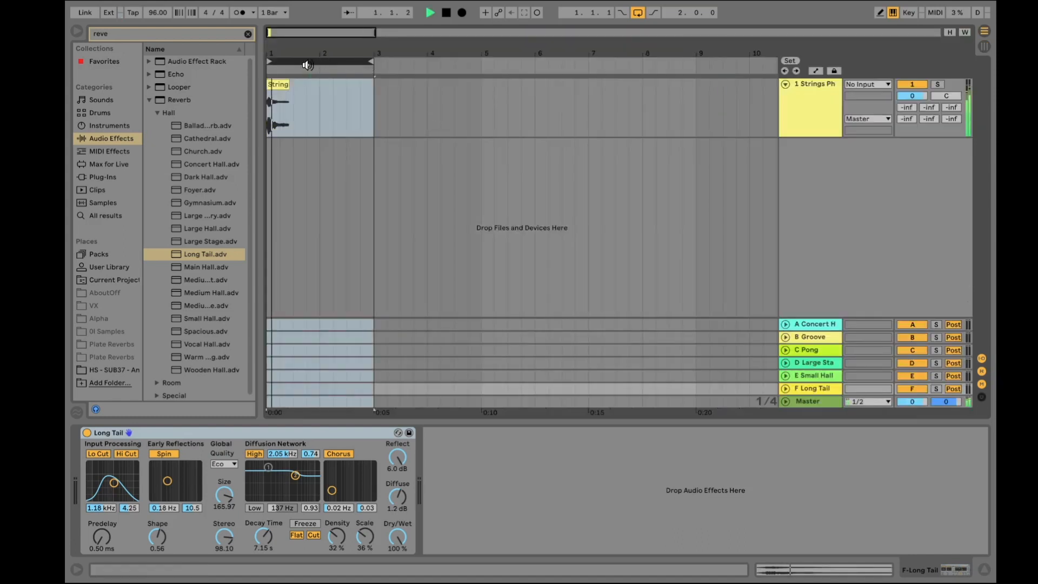
pyautogui.moveTo(372, 61); pyautogui.dragTo(314, 61)
pyautogui.press('space')
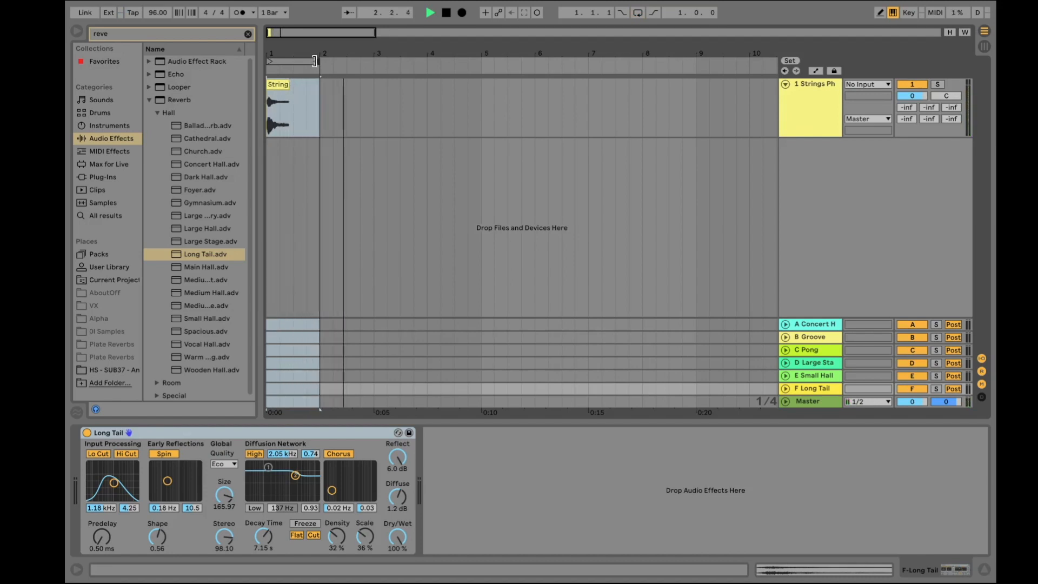
pyautogui.press('space')
pyautogui.click(296, 61)
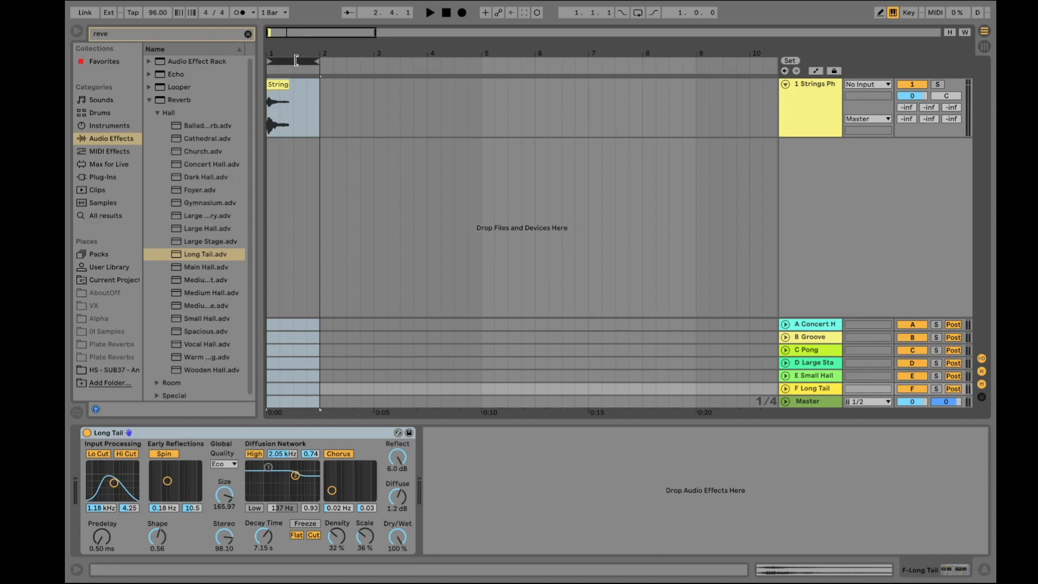
pyautogui.hotkey('ctrl', 'l')
pyautogui.press('space')
# Switch back and forth between the Session and Arrangement views to compare how they show the Strings sends and return tracks
pyautogui.press('Tab')
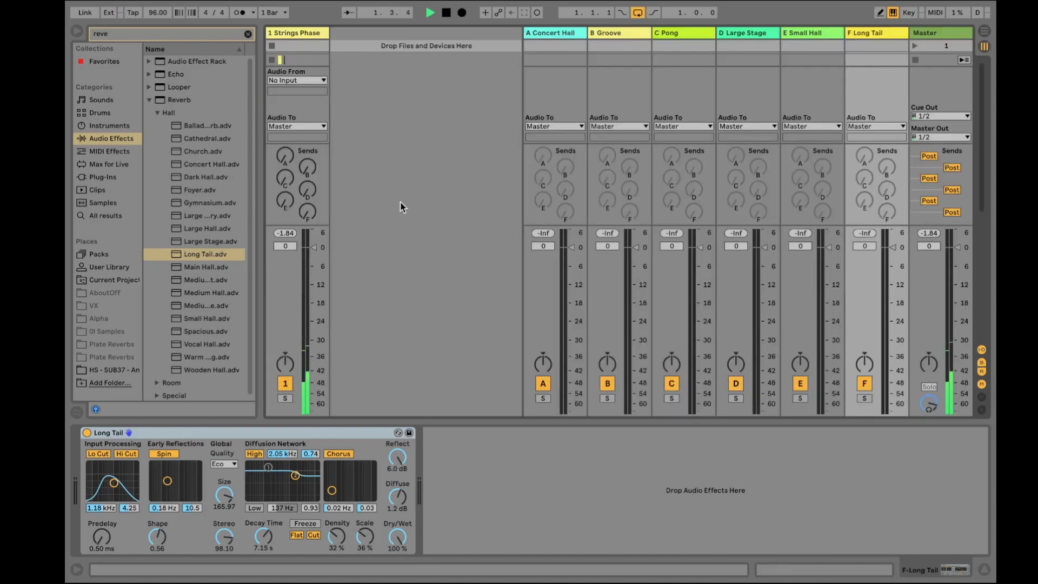
pyautogui.press('Tab')
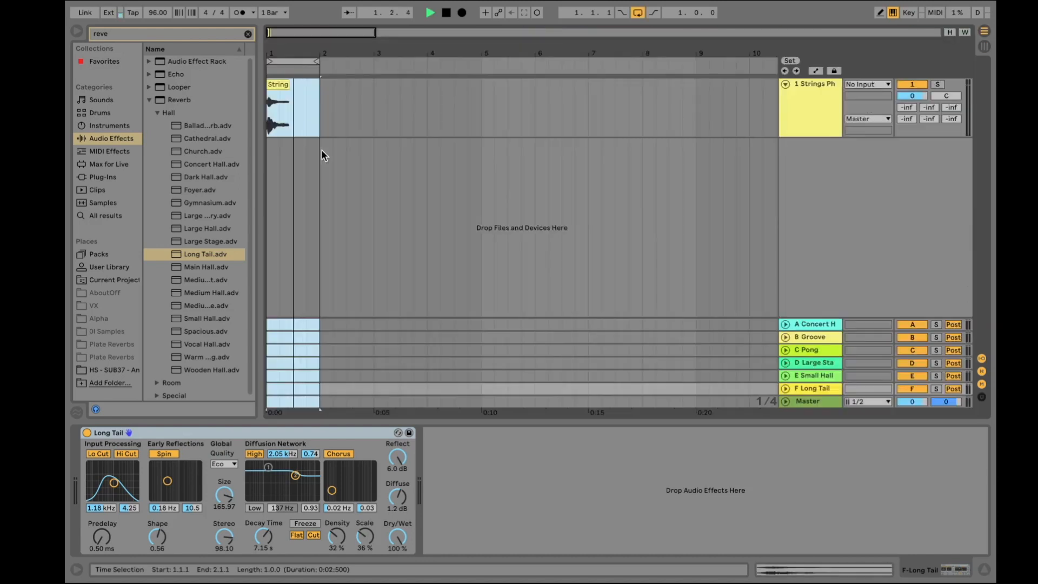
pyautogui.press('Tab')
pyautogui.press('Tab')
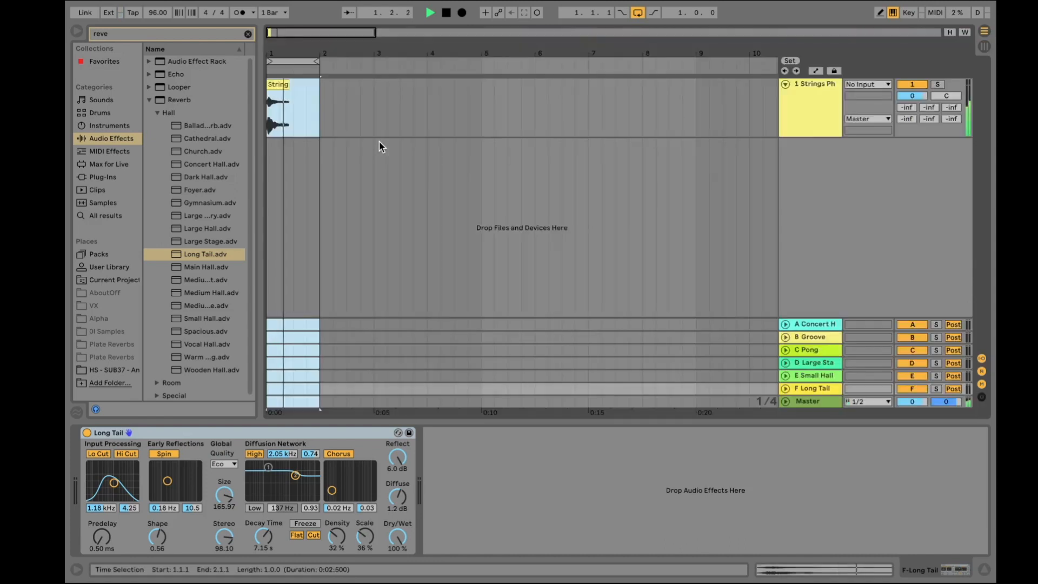
pyautogui.press('Tab')
pyautogui.press('Tab')
pyautogui.press('Tab')
pyautogui.press('Tab')
pyautogui.press('Tab')
pyautogui.press('Tab')
pyautogui.press('Tab')
pyautogui.press('Tab')
pyautogui.press('Tab')
pyautogui.press('Tab')
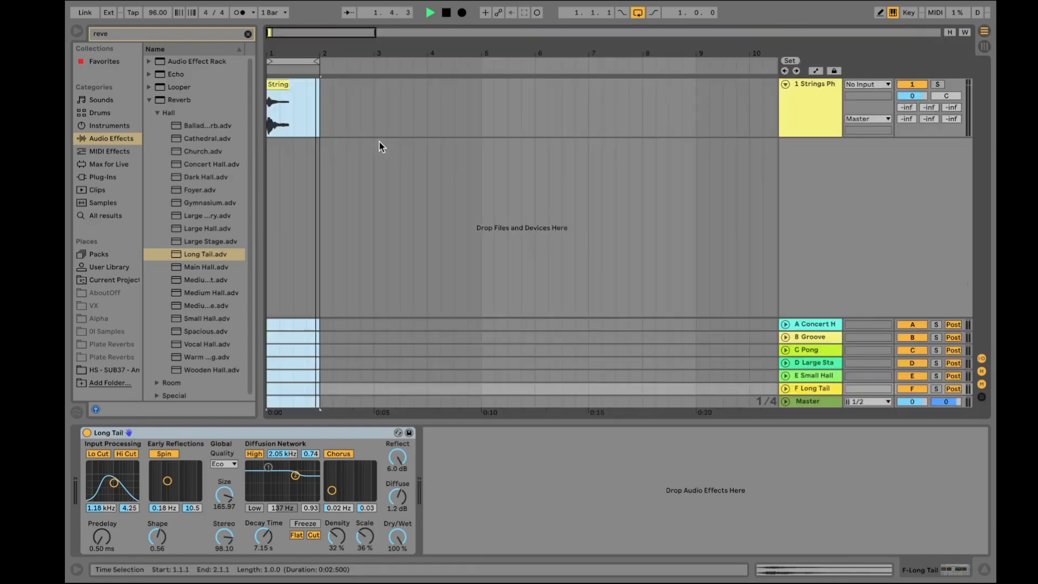
pyautogui.press('Tab')
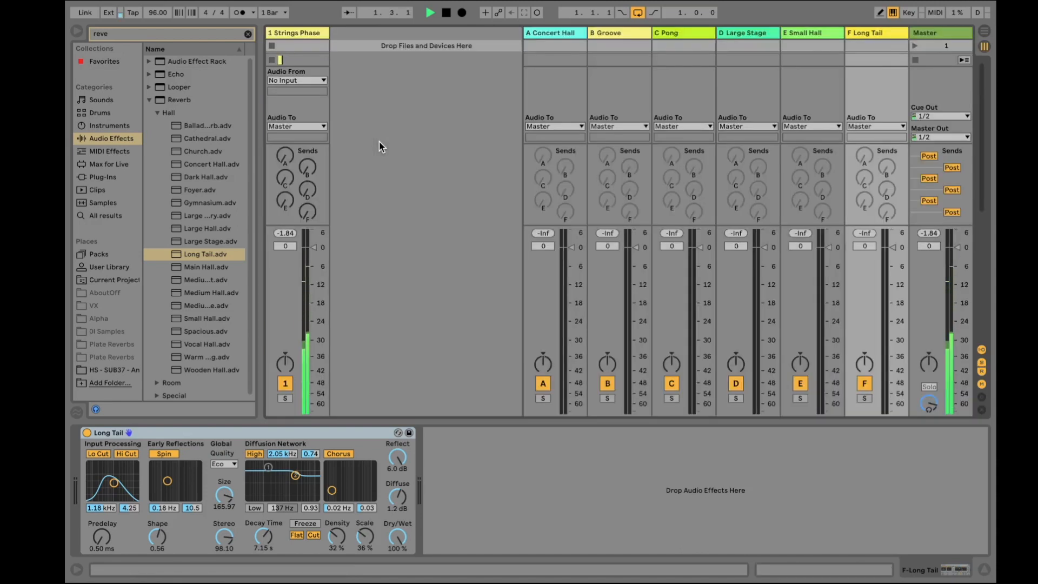
pyautogui.press('Tab')
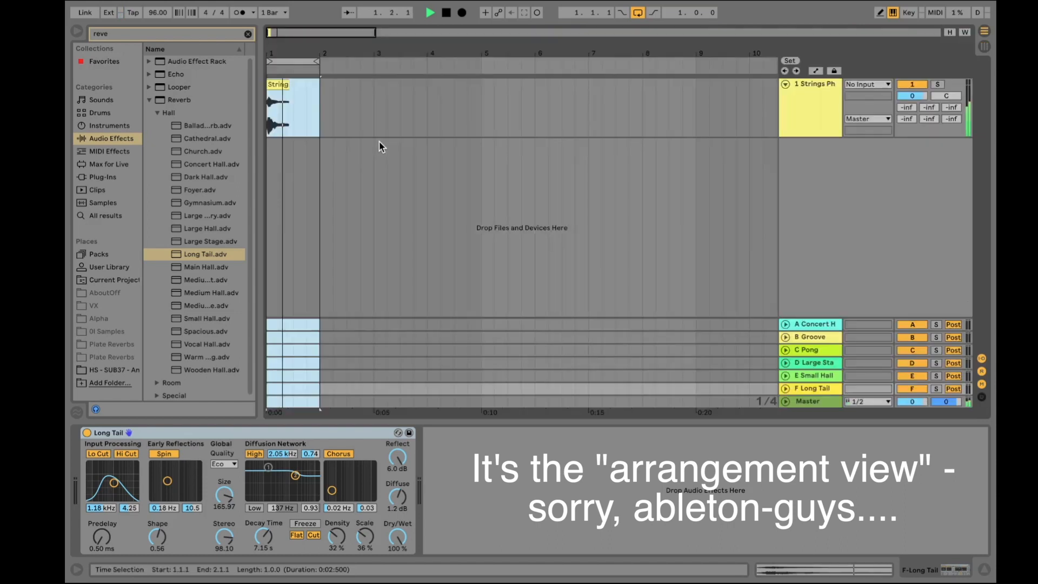
# Raise the Strings track's send A to -5.7 dB in the Session view while listening to the Concert Hall reverb
pyautogui.press('space')
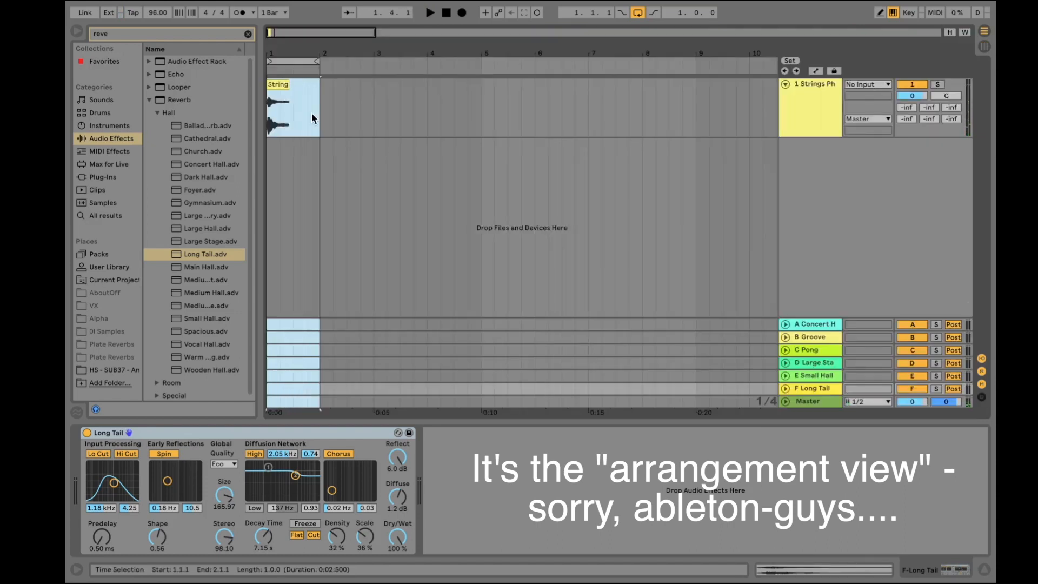
pyautogui.press('Tab')
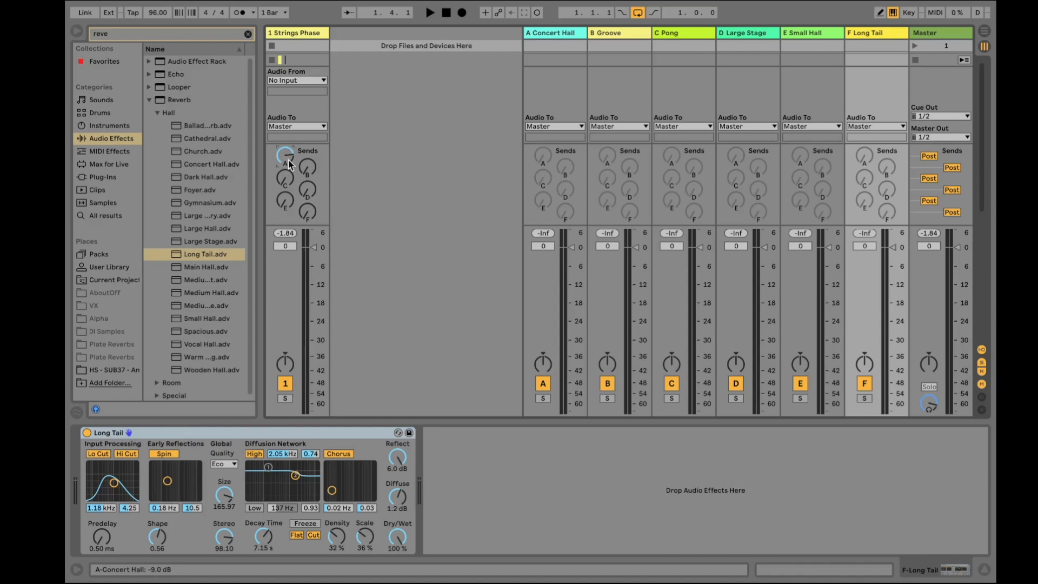
pyautogui.press('space')
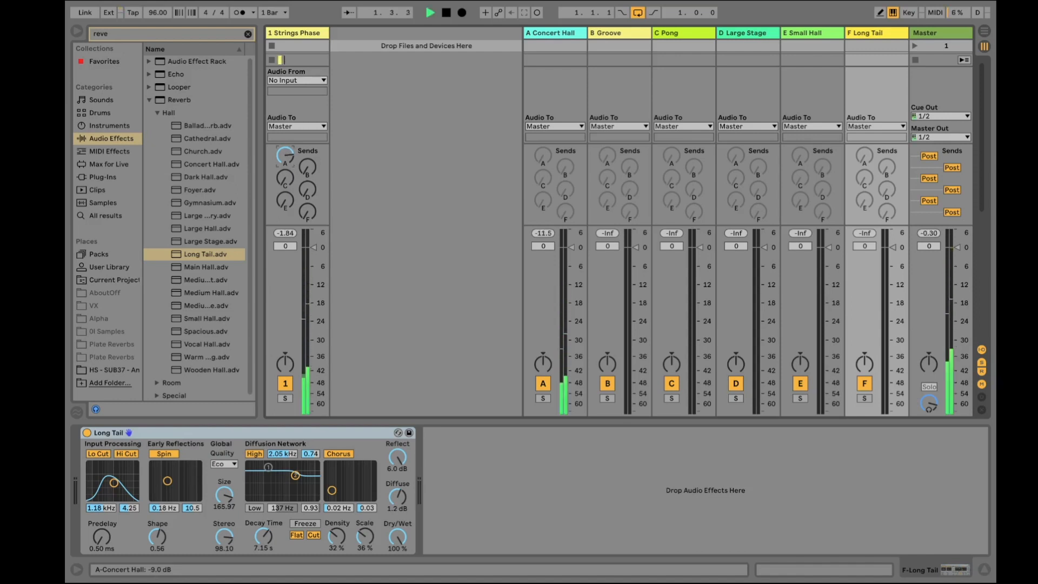
pyautogui.moveTo(285, 156); pyautogui.dragTo(285, 177)
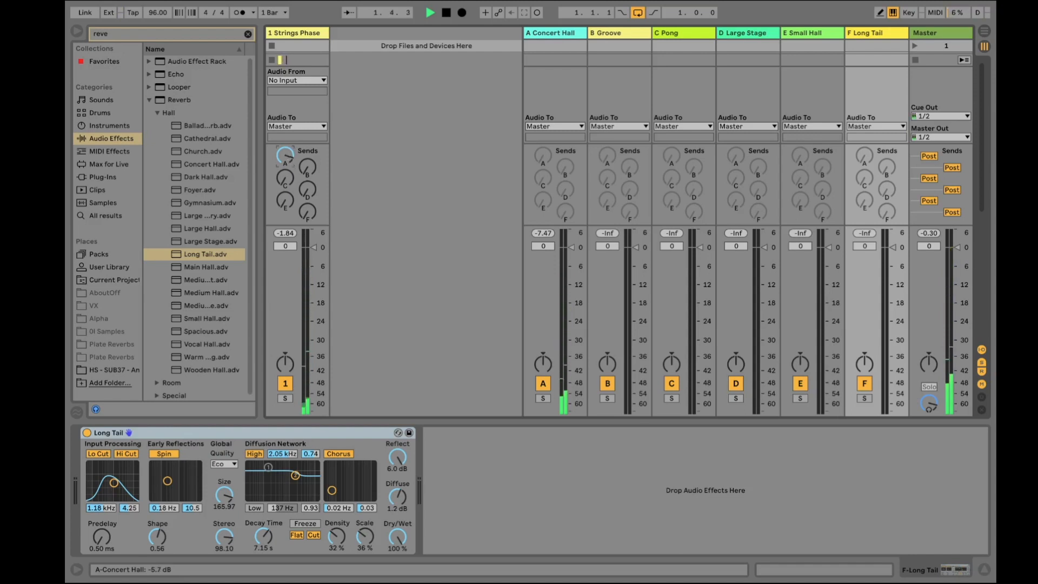
# Set the Strings track's send A to -4.7 dB in the Arrangement view and show the Concert Hall reverb on return track A
pyautogui.press('Tab')
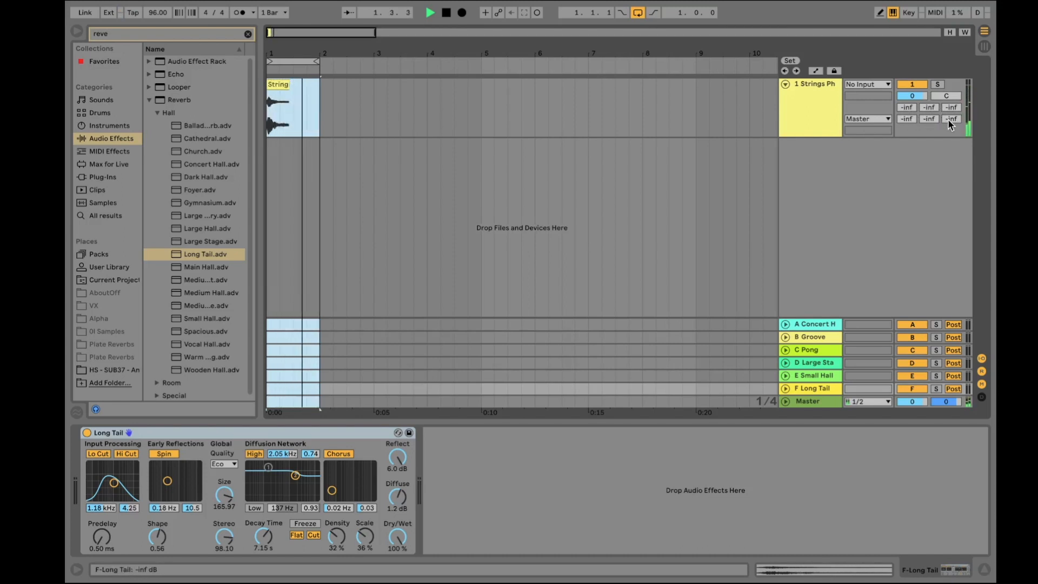
pyautogui.moveTo(907, 107)
pyautogui.mouseDown()
pyautogui.moveTo(907, 86)
pyautogui.moveTo(907, 106)
pyautogui.mouseUp()
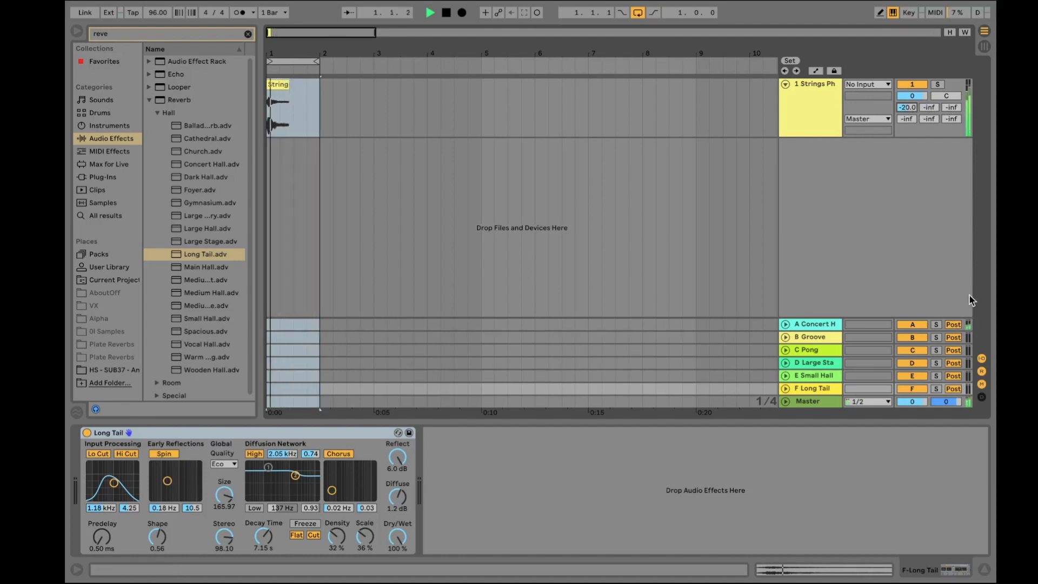
pyautogui.moveTo(907, 107); pyautogui.dragTo(907, 100)
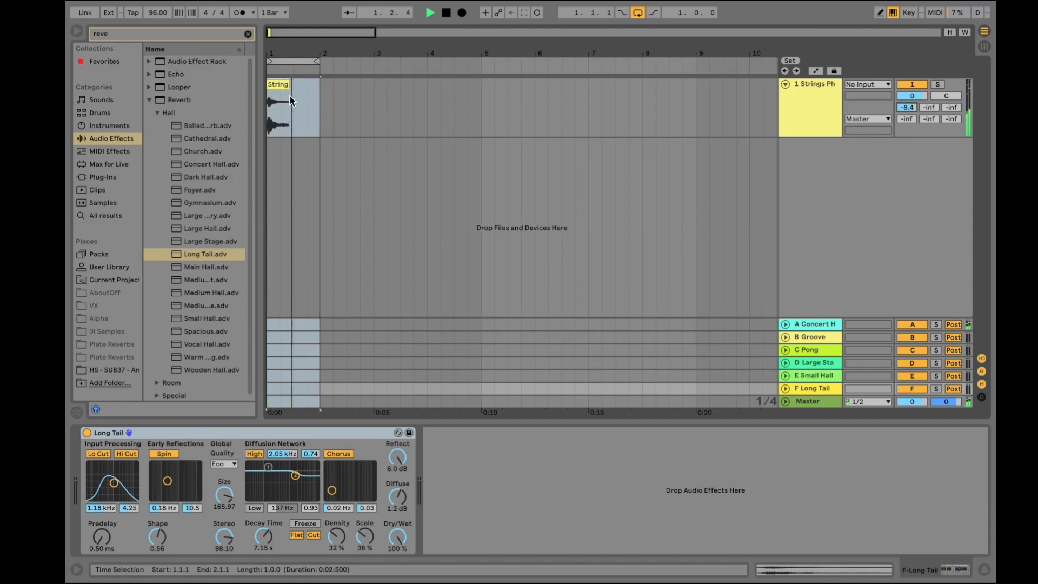
pyautogui.moveTo(907, 108); pyautogui.dragTo(907, 103)
pyautogui.click(807, 322)
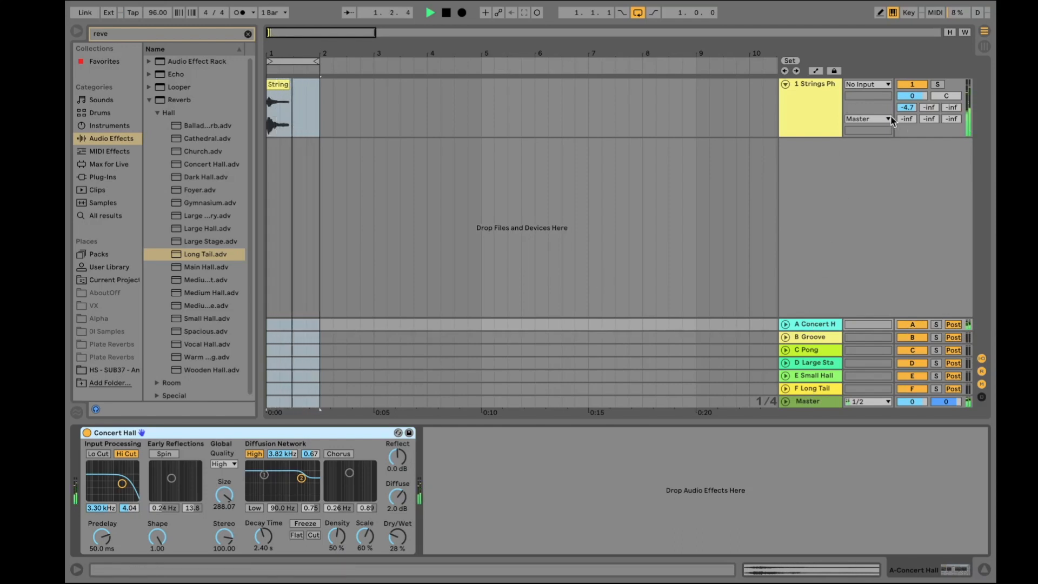
# Set the Strings sends to A 0, B -16.0, C -26.5, D -13.4, E -15.6 and F -23.7 dB, and extend the loop length to 2.2.0
pyautogui.moveTo(930, 119); pyautogui.dragTo(907, 112)
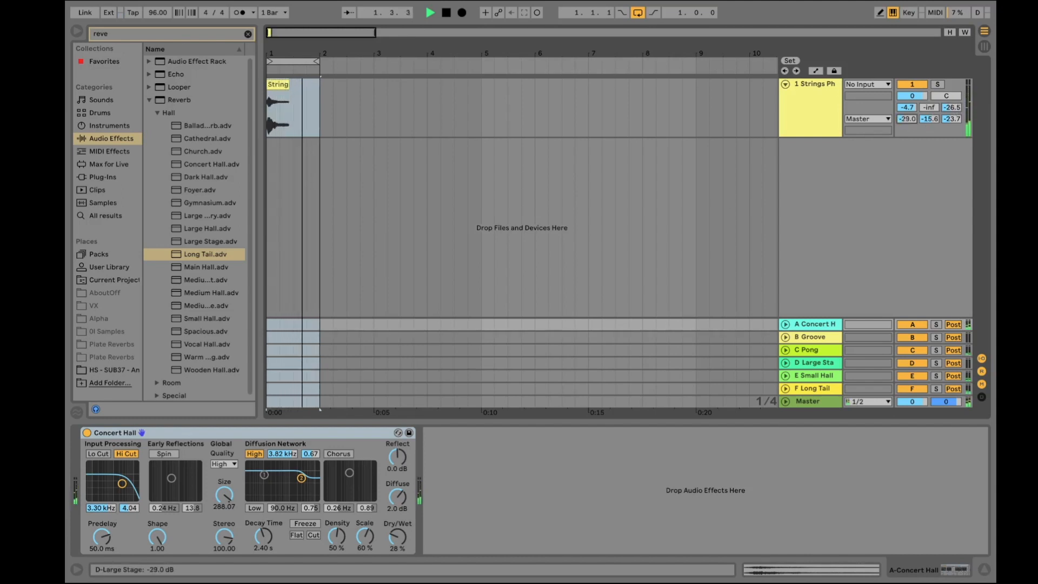
pyautogui.moveTo(320, 61); pyautogui.dragTo(400, 60)
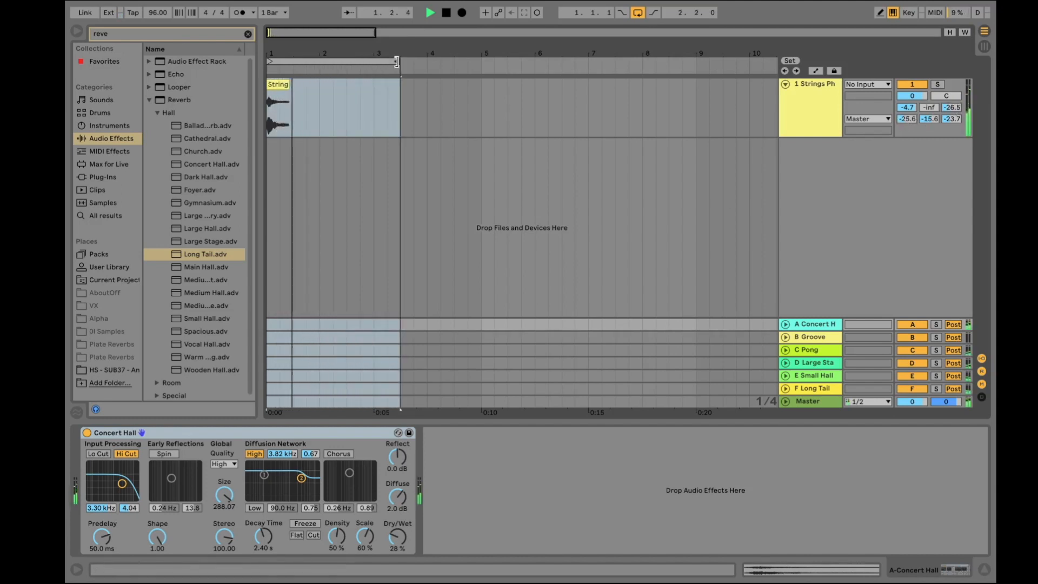
pyautogui.moveTo(929, 108)
pyautogui.mouseDown()
pyautogui.moveTo(929, 99)
pyautogui.moveTo(909, 110)
pyautogui.mouseUp()
pyautogui.press('Tab')
pyautogui.press('Tab')
pyautogui.press('Tab')
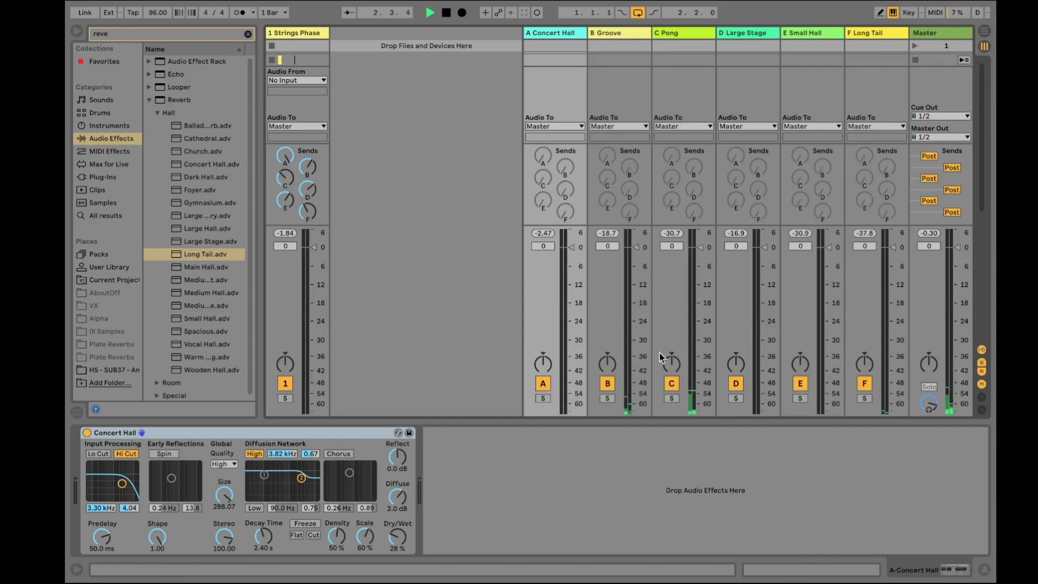
pyautogui.press('Tab')
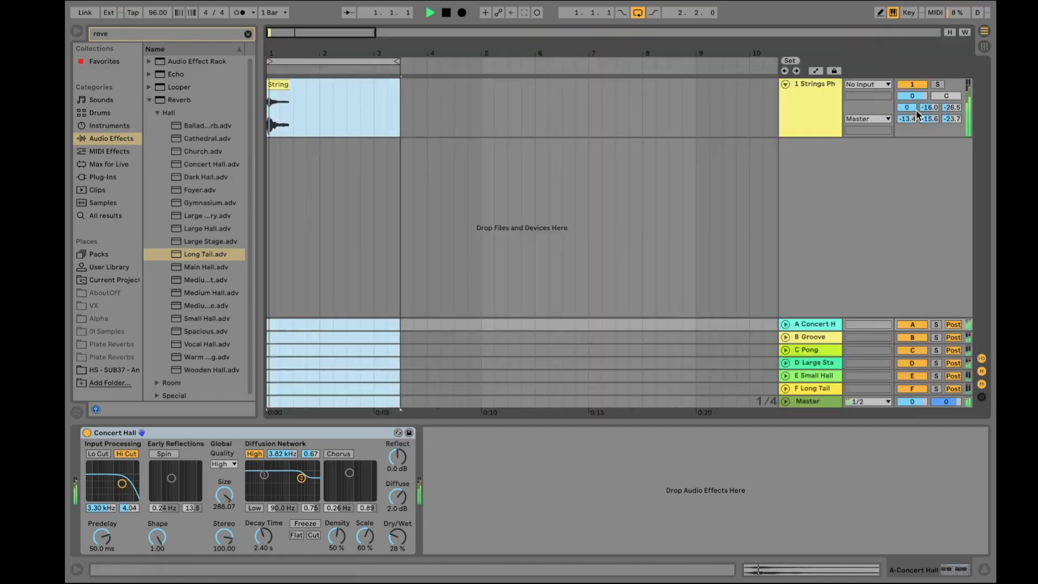
# Raise the Strings track's send C to -4.7 dB and set the Pong delay to 82% dry/wet with a 4.33 kHz, 5.53-wide filter
pyautogui.moveTo(952, 110); pyautogui.dragTo(952, 80)
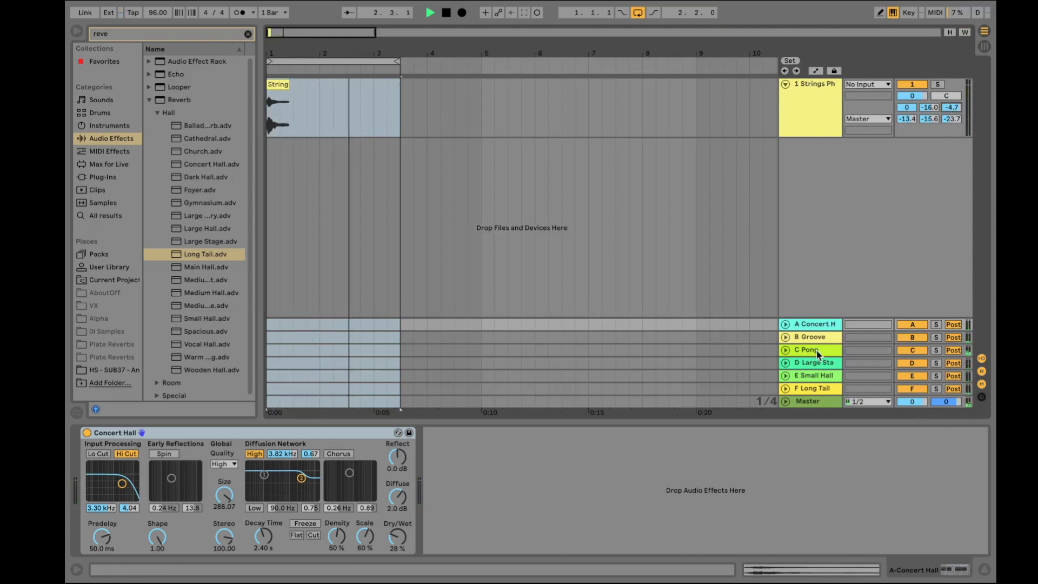
pyautogui.click(798, 352)
pyautogui.moveTo(307, 535); pyautogui.dragTo(307, 501)
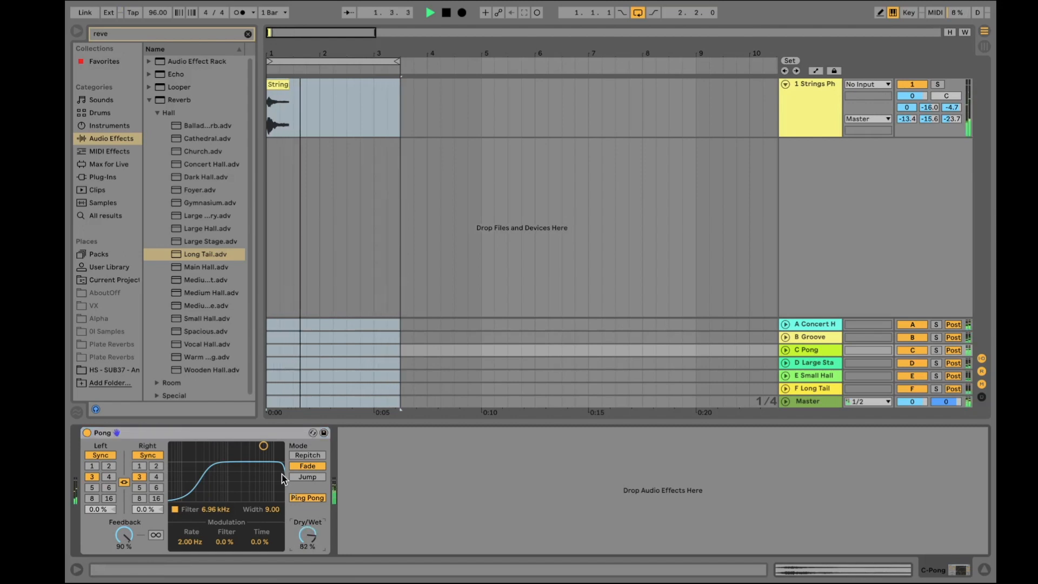
pyautogui.moveTo(264, 447); pyautogui.dragTo(254, 466)
pyautogui.press('space')
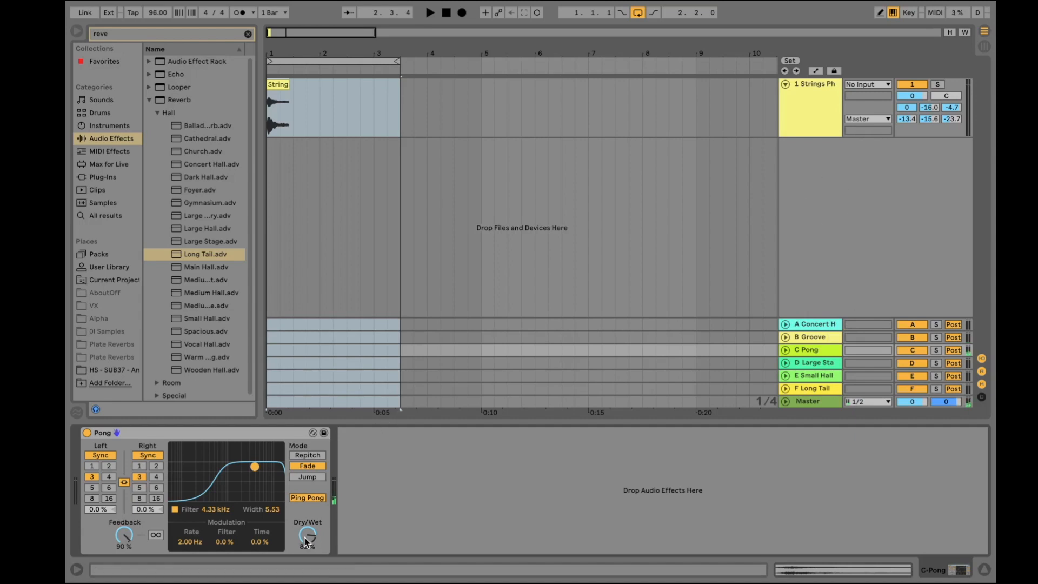
# Set the dry/wet mix to 100% on the Concert Hall reverb of return A and the Groove delay of return B
pyautogui.click(829, 328)
pyautogui.moveTo(398, 535); pyautogui.dragTo(398, 481)
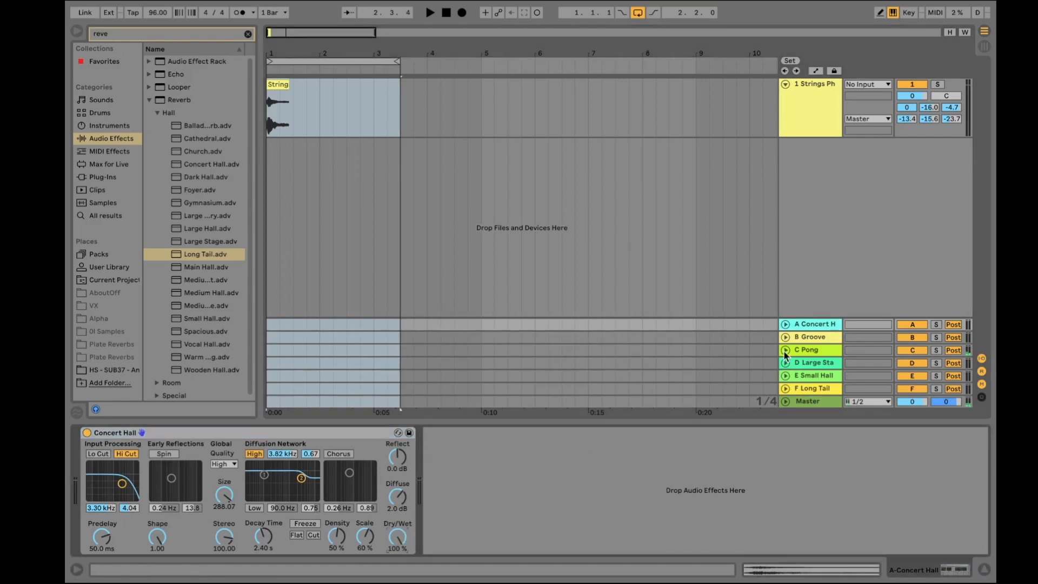
pyautogui.click(822, 339)
pyautogui.moveTo(300, 543); pyautogui.dragTo(311, 538)
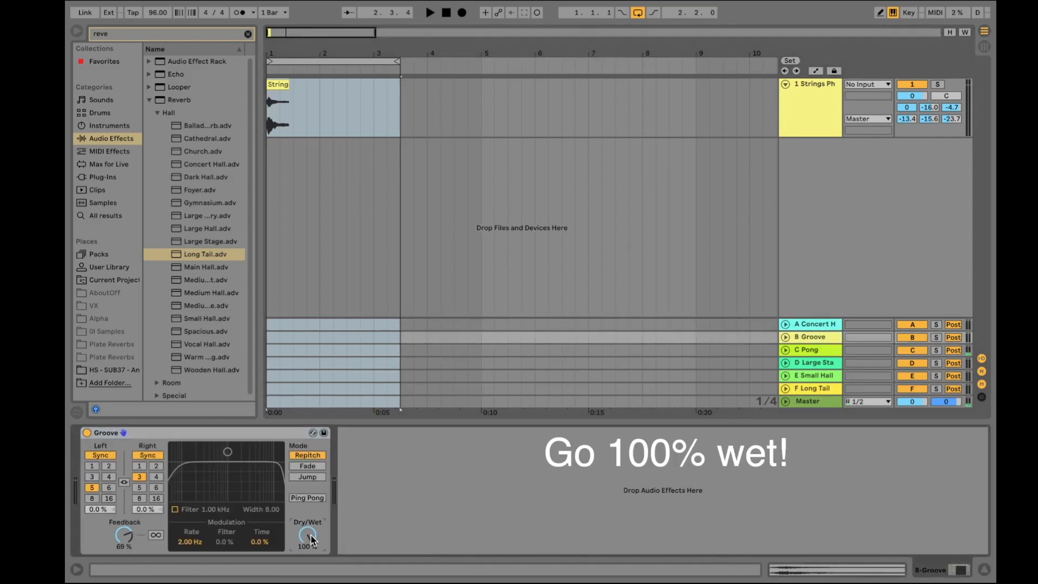
# Set the dry/wet mix to 100% on the Pong delay and the Large Stage, Small Hall and Long Tail reverbs
pyautogui.click(822, 353)
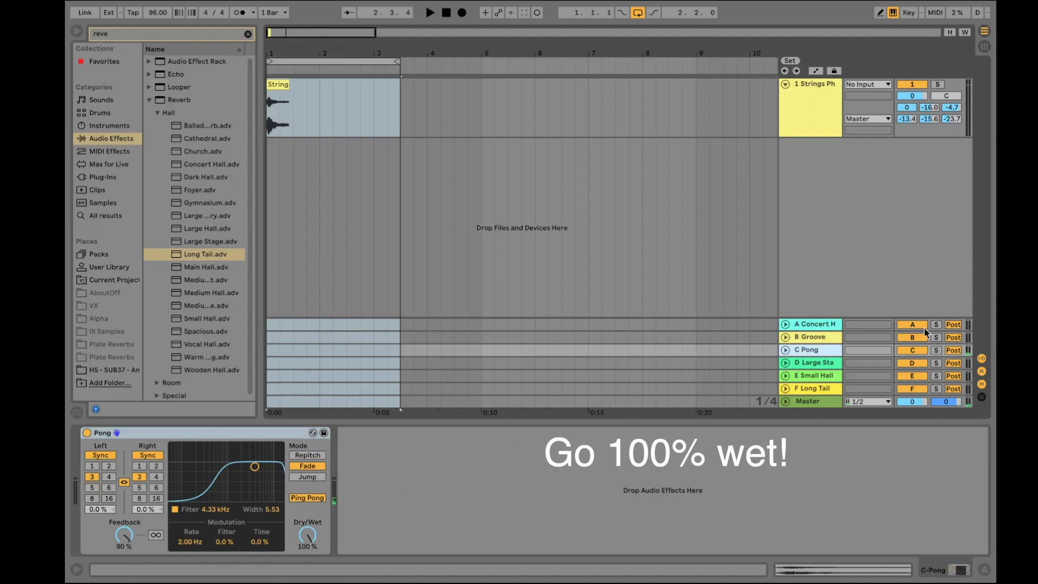
pyautogui.click(832, 365)
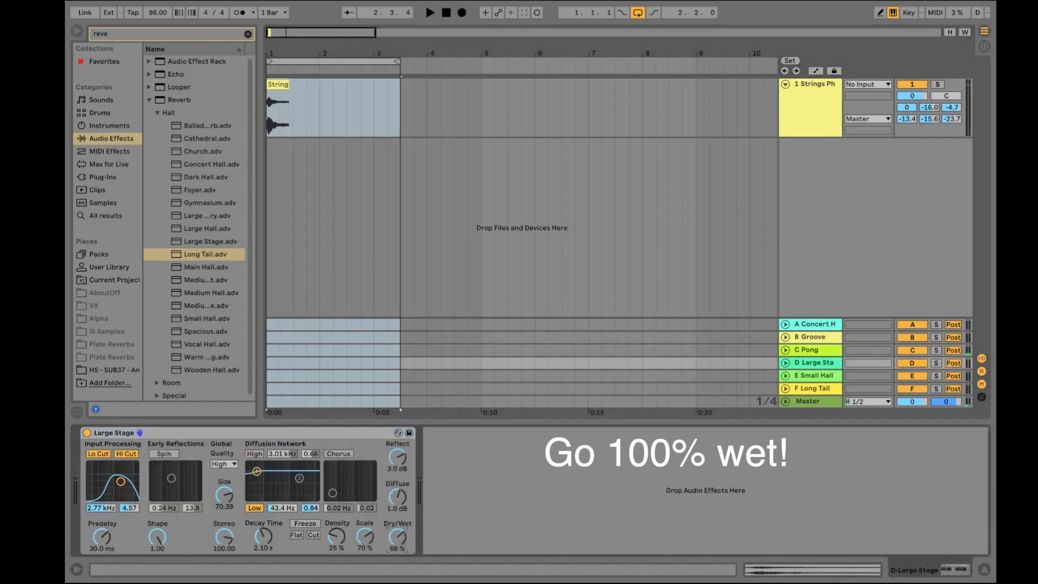
pyautogui.click(744, 375)
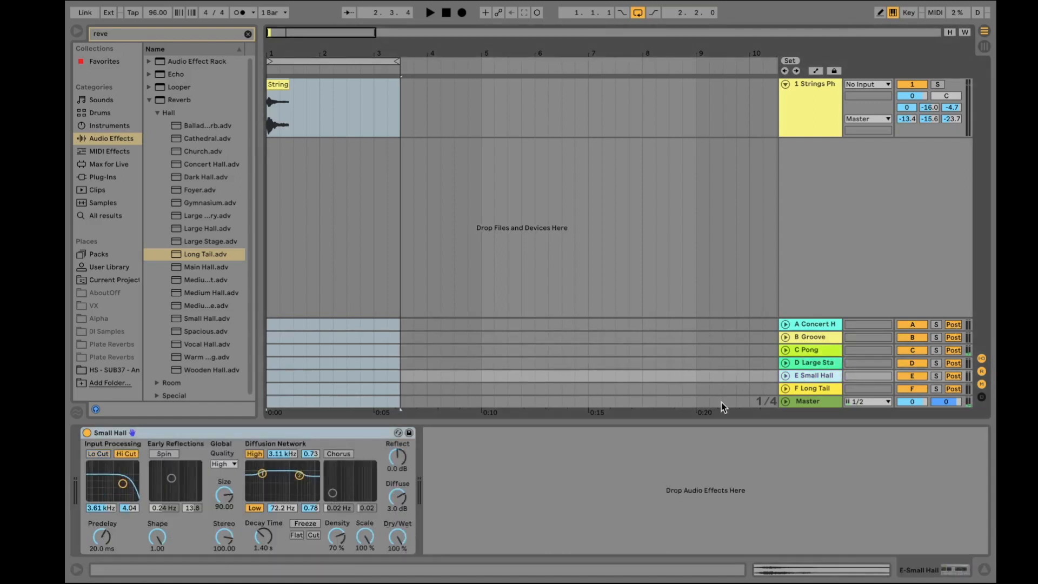
pyautogui.click(814, 389)
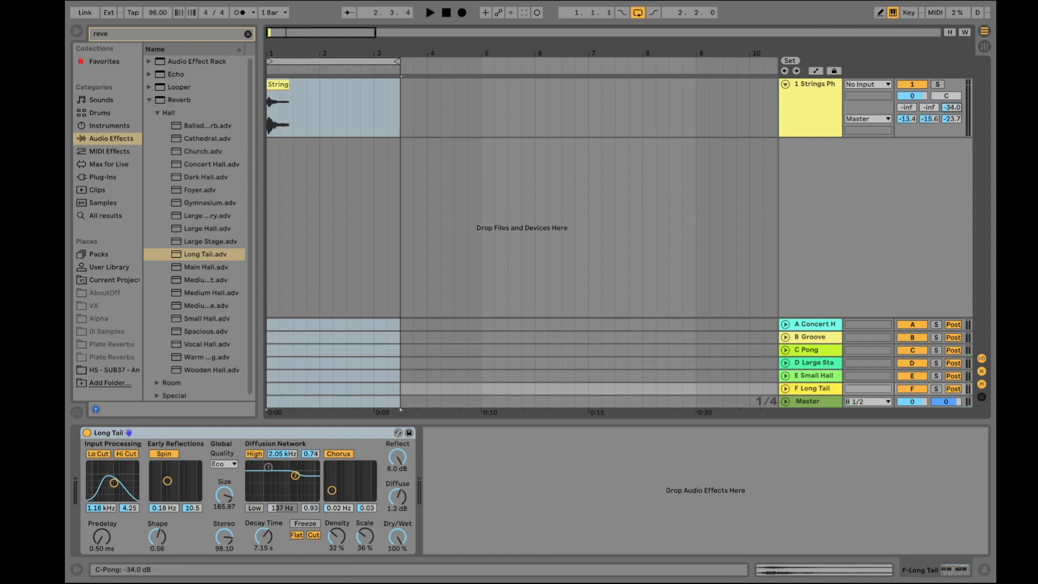
# Reset the Strings track's sends and, auditioning the loop, set B to -15.0, C -5.3, D -13.0, E -18.7 and F -23.4 dB
pyautogui.doubleClick(929, 119)
pyautogui.doubleClick(952, 119)
pyautogui.press('space')
pyautogui.moveTo(910, 118); pyautogui.dragTo(910, 81)
pyautogui.moveTo(946, 110)
pyautogui.mouseDown()
pyautogui.moveTo(945, 76)
pyautogui.moveTo(934, 97)
pyautogui.moveTo(935, 78)
pyautogui.moveTo(952, 103)
pyautogui.mouseUp()
pyautogui.press('space')
pyautogui.press('space')
pyautogui.moveTo(929, 119); pyautogui.dragTo(907, 95)
pyautogui.press('space')
pyautogui.press('space')
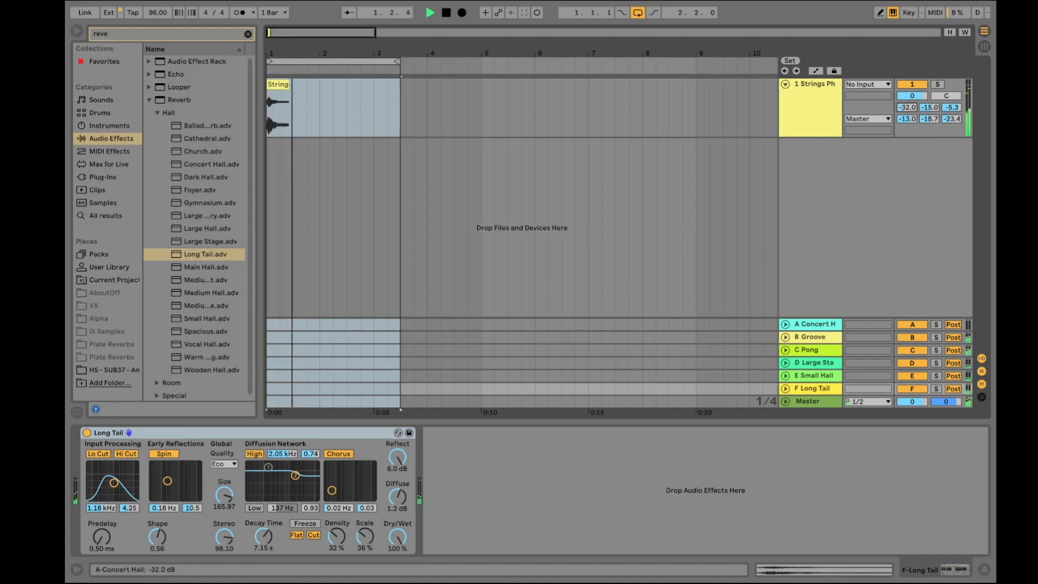
# Check the return levels in the Session view during playback, and set the Strings track's send A to -13.7 dB in the Arrangement
pyautogui.press('Tab')
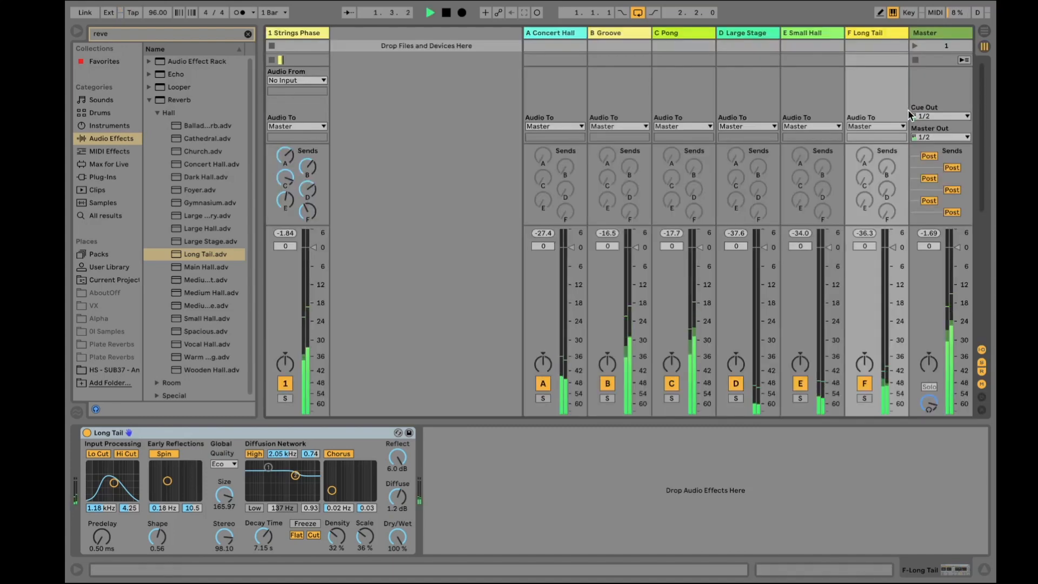
pyautogui.press('Tab')
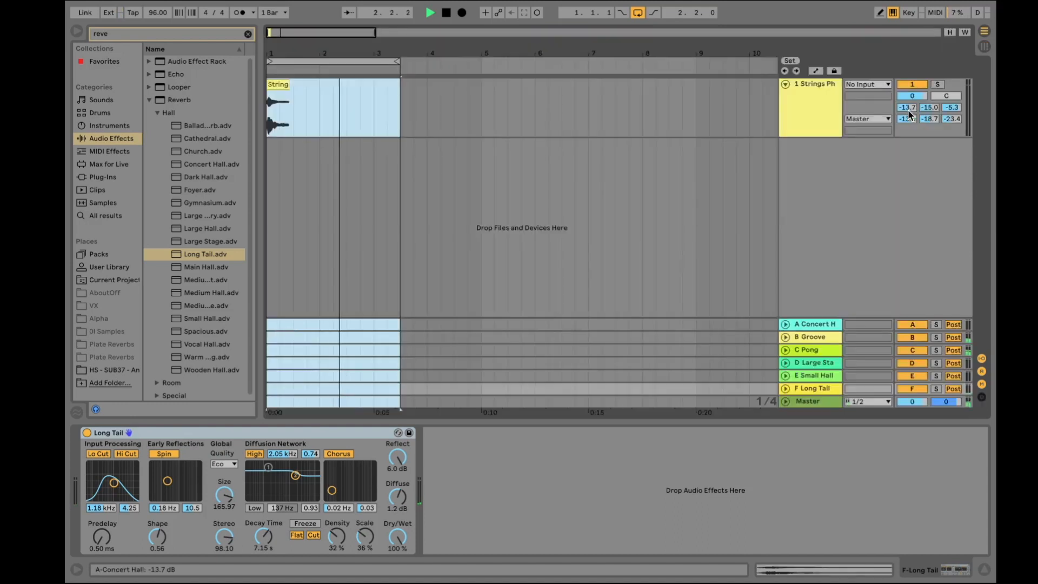
pyautogui.press('space')
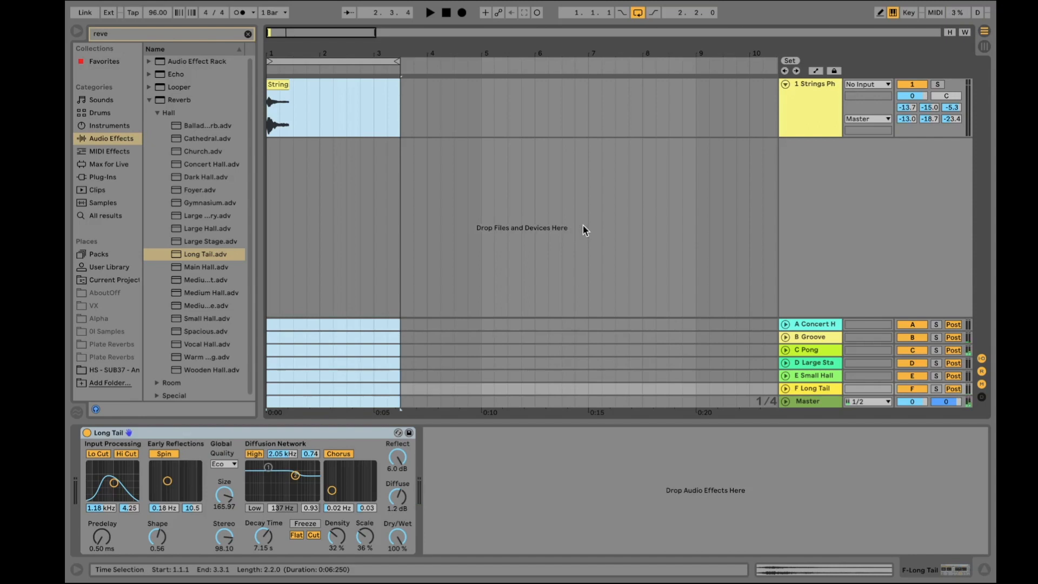
# Duplicate the Strings track three times to make four tracks with identical send settings
pyautogui.click(802, 96)
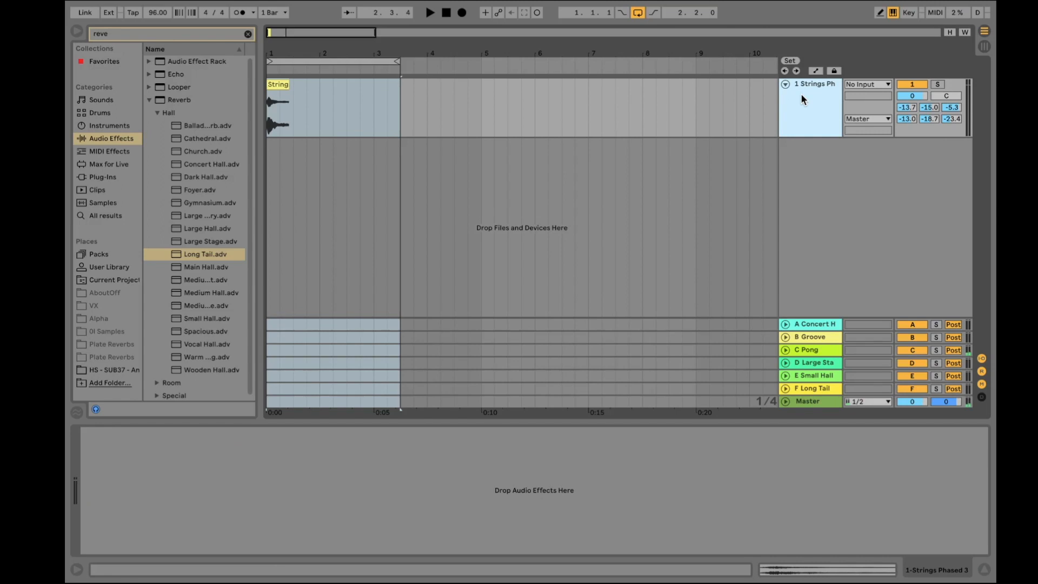
pyautogui.hotkey('ctrl', 'd')
pyautogui.hotkey('ctrl', 'd')
pyautogui.hotkey('ctrl', 'd')
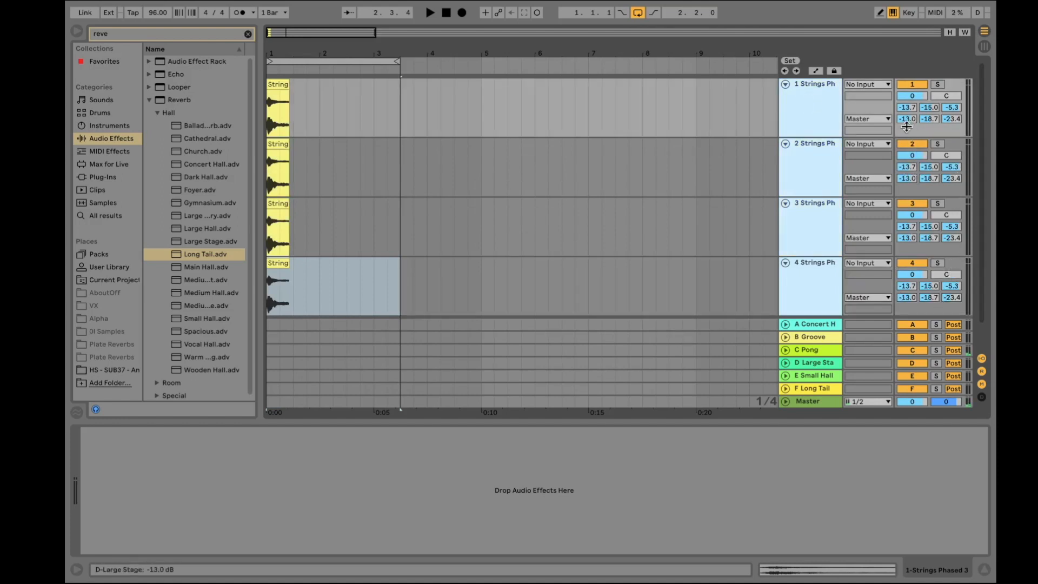
# Fold the Strings tracks and repeatedly duplicate all four as a block until there are 32 Strings tracks
pyautogui.click(786, 143)
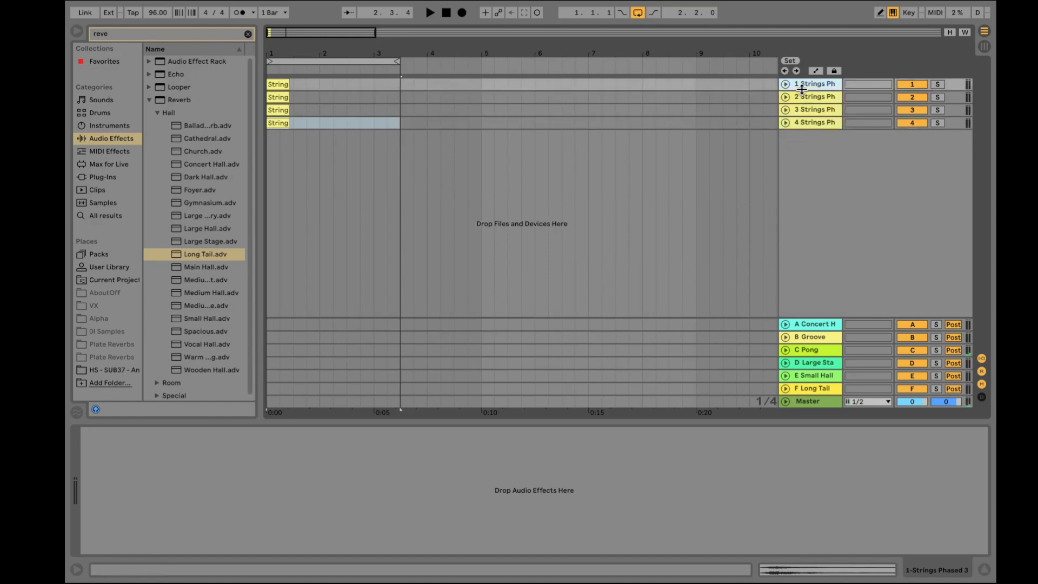
pyautogui.click(806, 124)
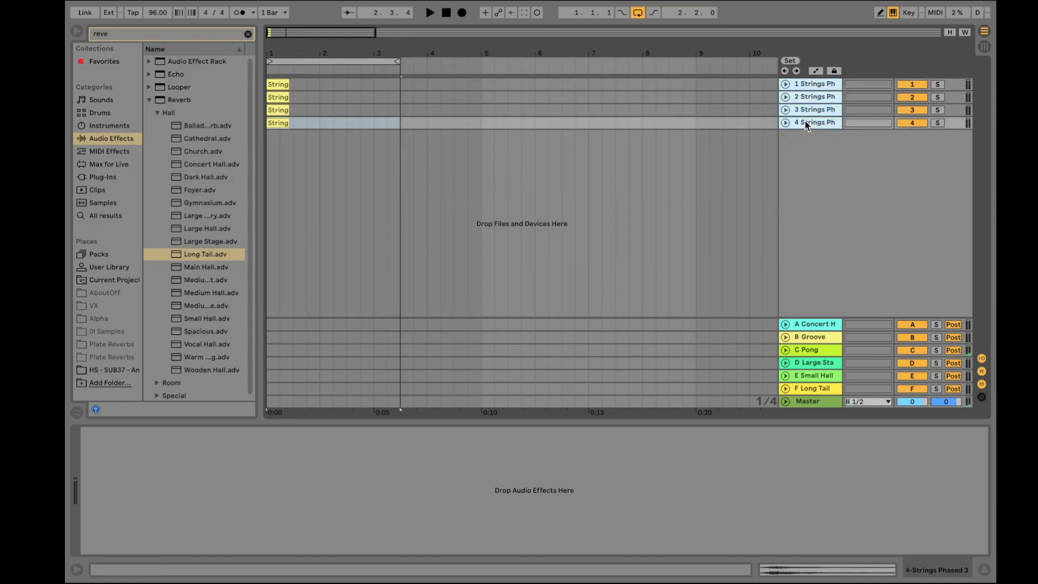
pyautogui.hotkey('ctrl', 'd')
pyautogui.hotkey('ctrl', 'd')
pyautogui.hotkey('ctrl', 'd')
pyautogui.hotkey('ctrl', 'd')
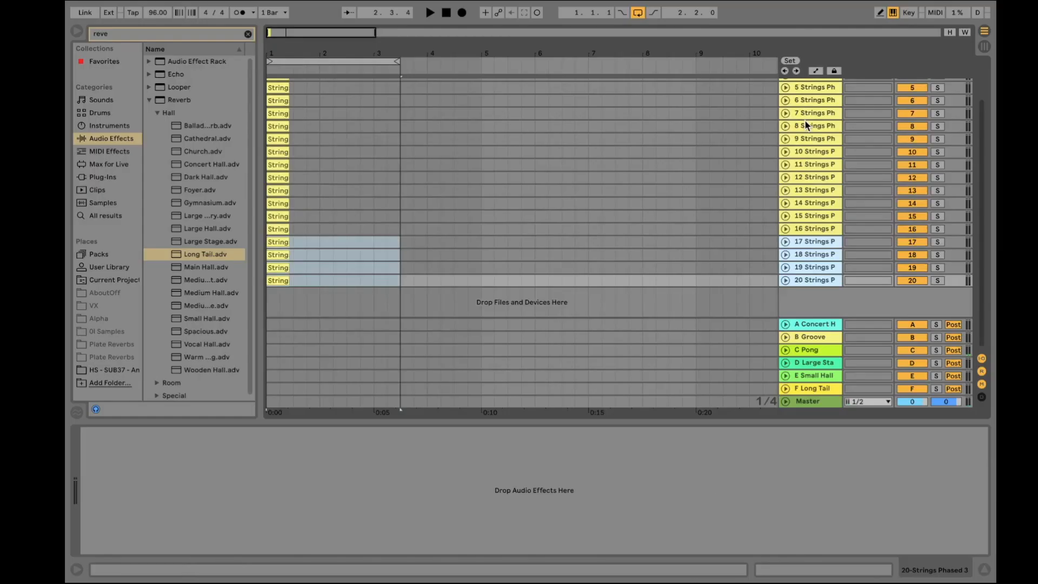
pyautogui.scroll(-4, 806, 125)
pyautogui.scroll(-4, 805, 130)
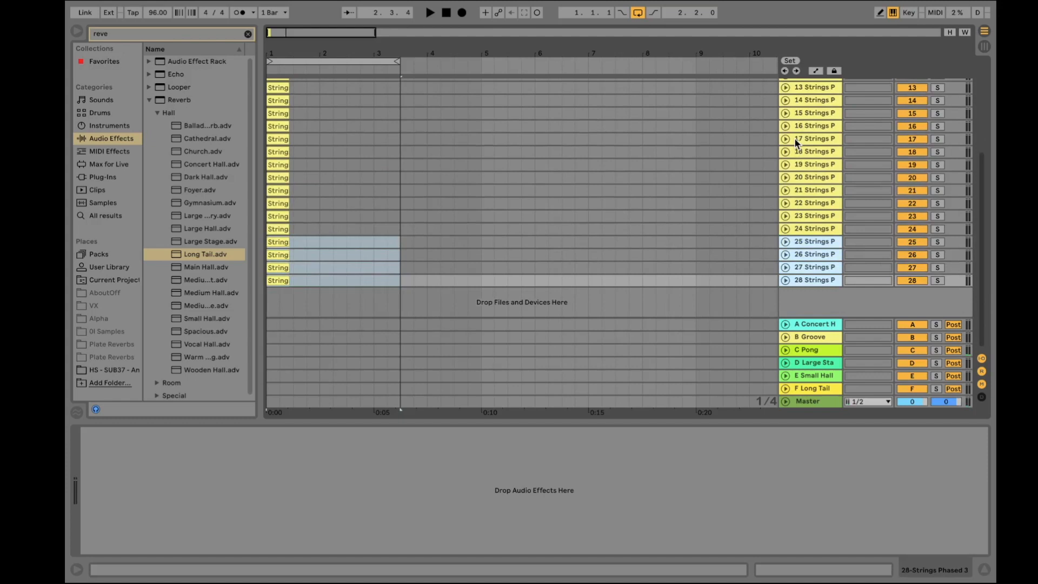
pyautogui.scroll(-2, 794, 138)
pyautogui.scroll(-2, 794, 138)
pyautogui.scroll(15, 794, 138)
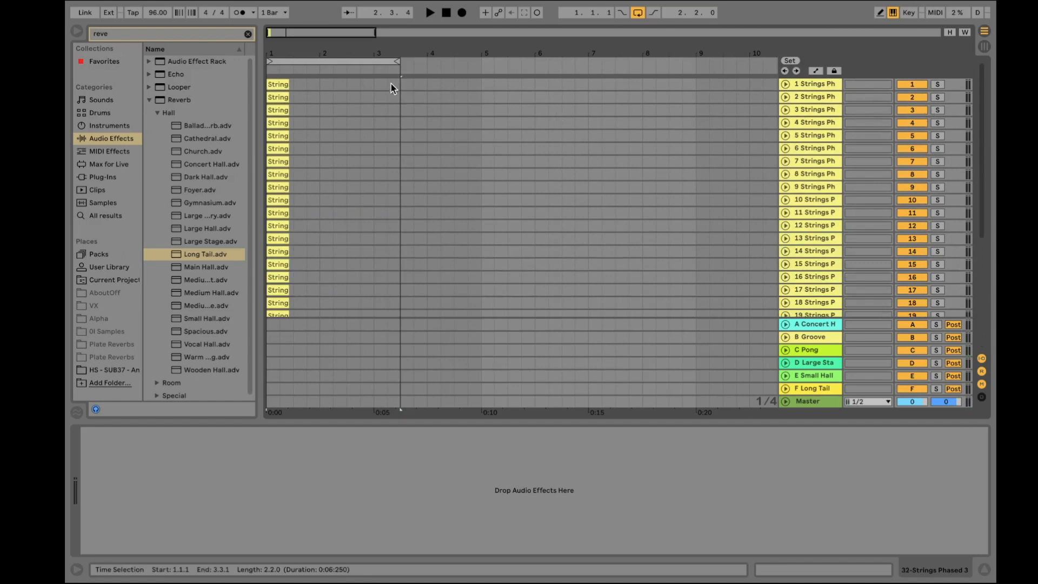
# Play the looped section while watching the CPU load, and examine the return tracks' levels in the Session mixer
pyautogui.click(353, 64)
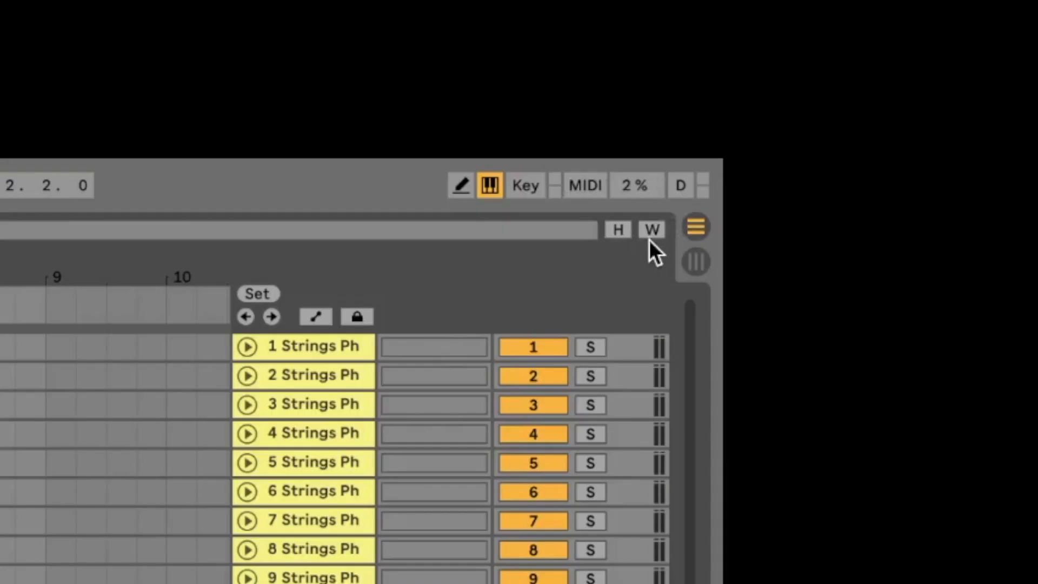
pyautogui.press('space')
pyautogui.press('space')
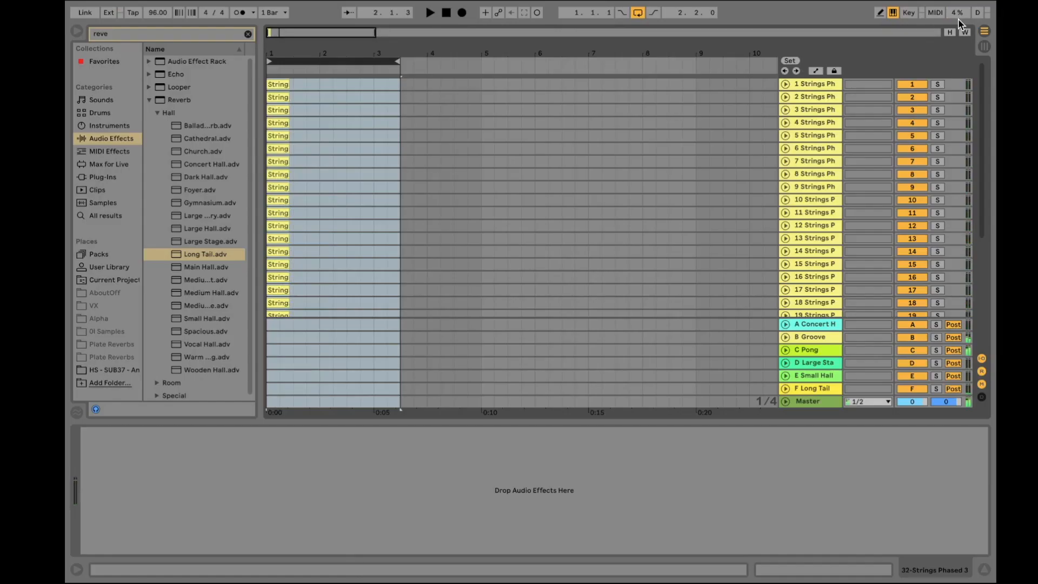
pyautogui.click(709, 194)
pyautogui.press('Tab')
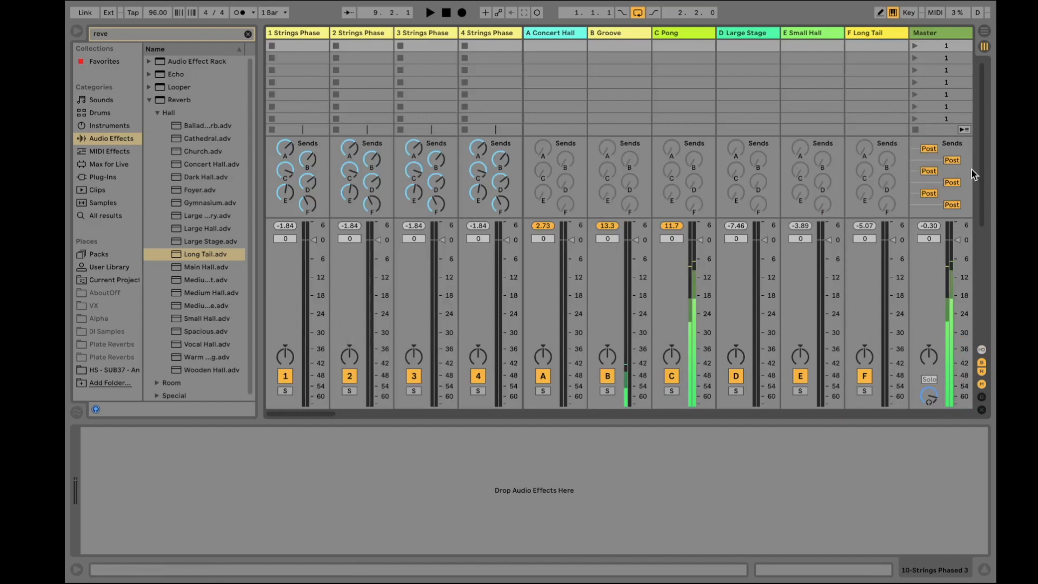
pyautogui.press('Tab')
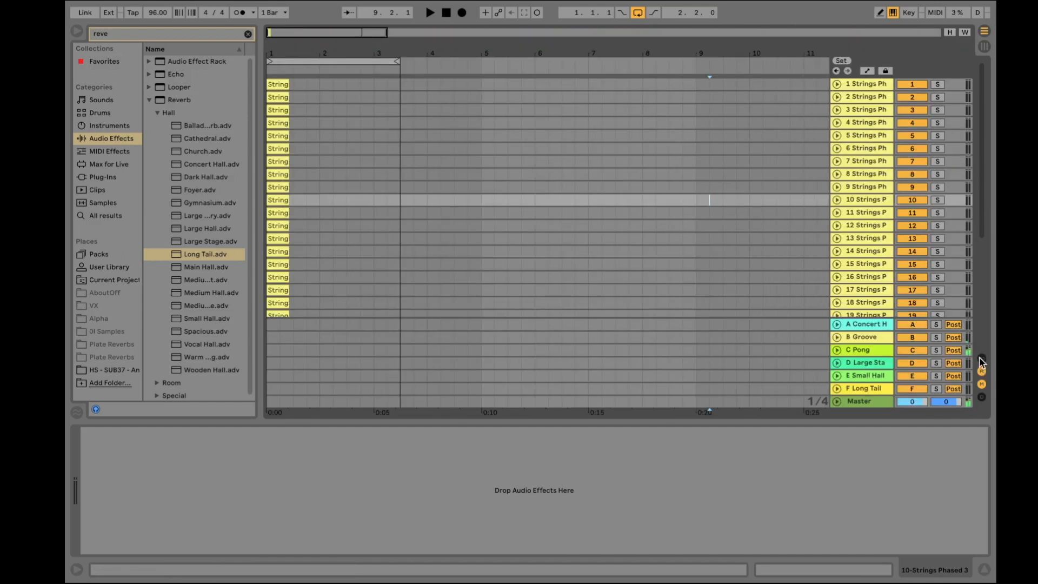
# Toggle the in/out, returns and mixer sections of the Arrangement view, leaving all three shown
pyautogui.click(982, 360)
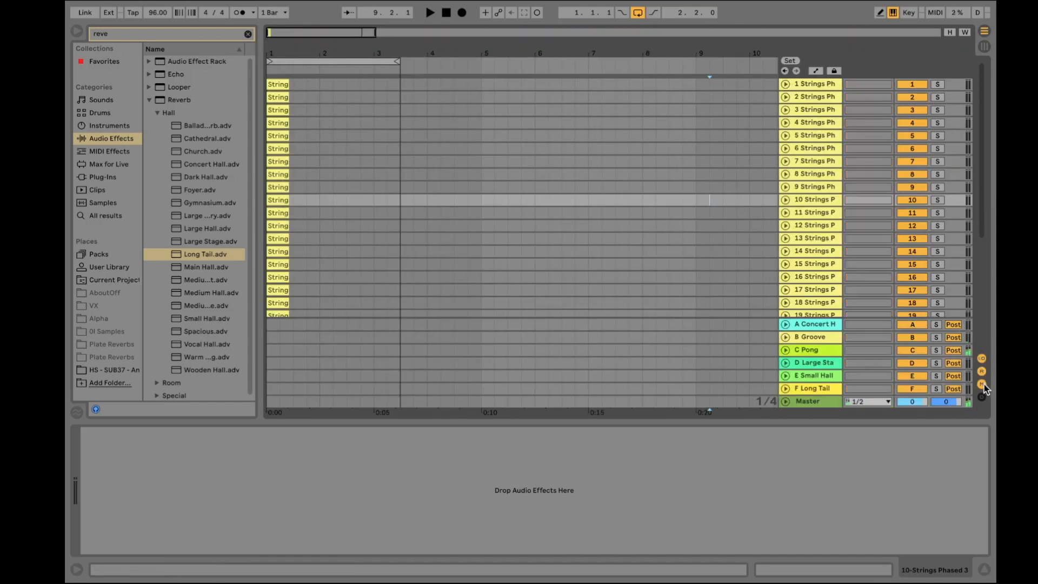
pyautogui.click(982, 371)
pyautogui.click(982, 371)
pyautogui.click(982, 379)
pyautogui.click(981, 379)
pyautogui.click(981, 379)
pyautogui.click(981, 378)
# Unfold Strings track 10 to view its sends, and switch the in/out, returns and mixer sections off and on
pyautogui.click(786, 200)
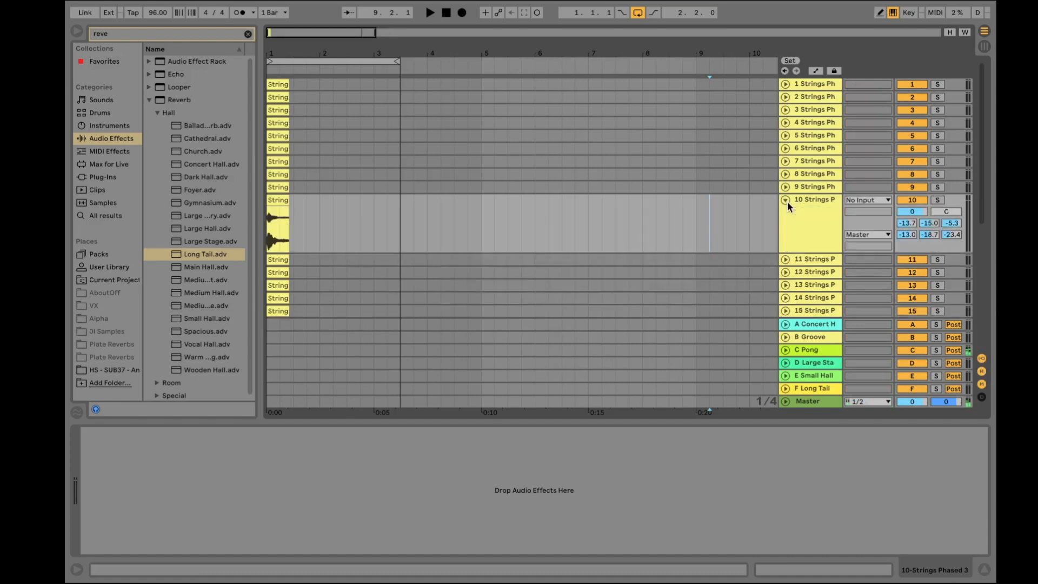
pyautogui.click(982, 359)
pyautogui.click(982, 359)
pyautogui.click(982, 371)
pyautogui.click(982, 371)
pyautogui.click(982, 384)
pyautogui.click(982, 384)
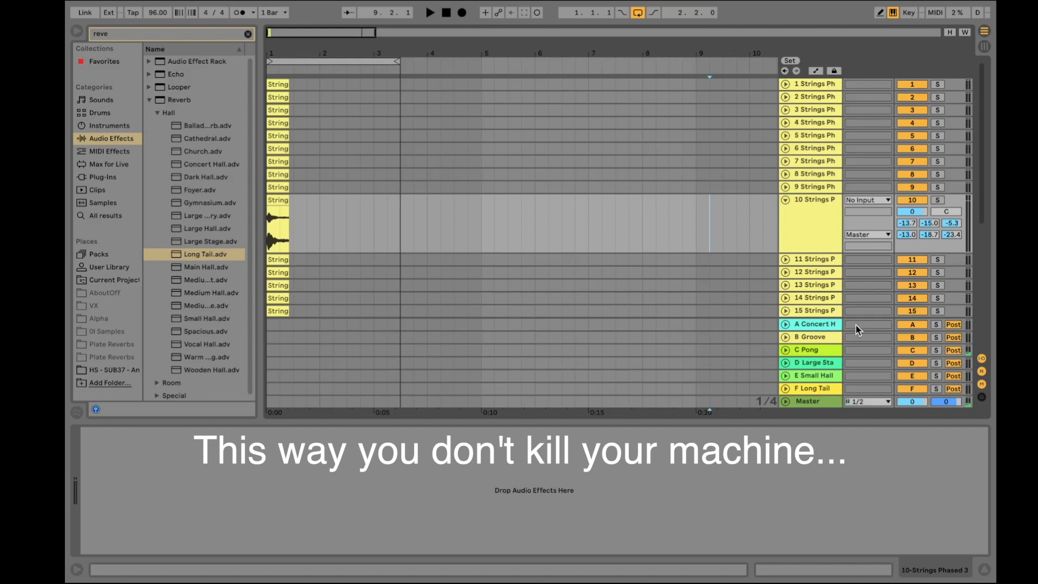
# Group the first five Strings tracks and set the group's send A to -21.6 dB and send B to -30.0 dB
pyautogui.click(534, 212)
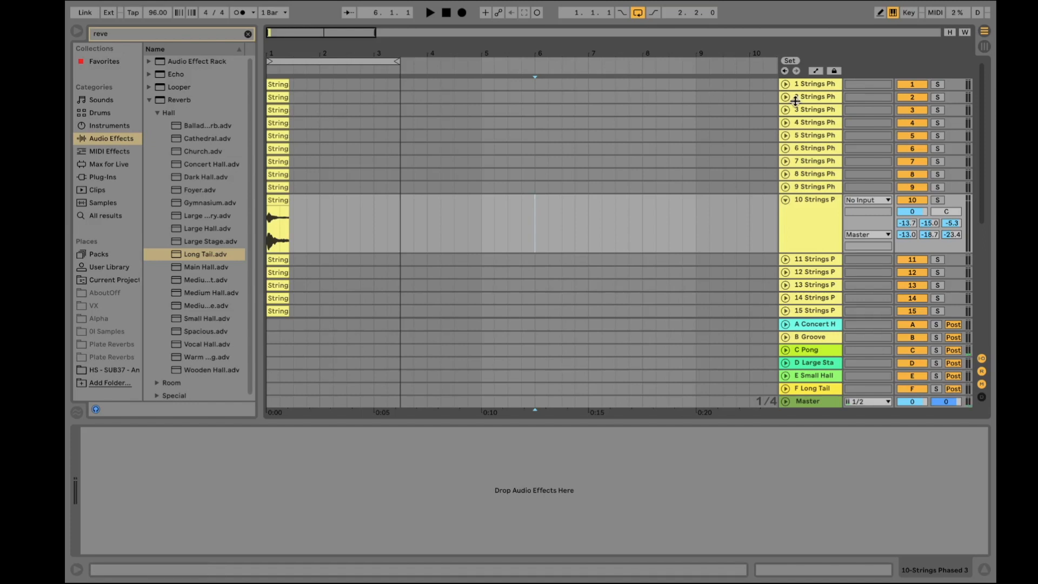
pyautogui.click(813, 88)
pyautogui.keyDown('shift'); pyautogui.click(810, 135); pyautogui.keyUp('shift')
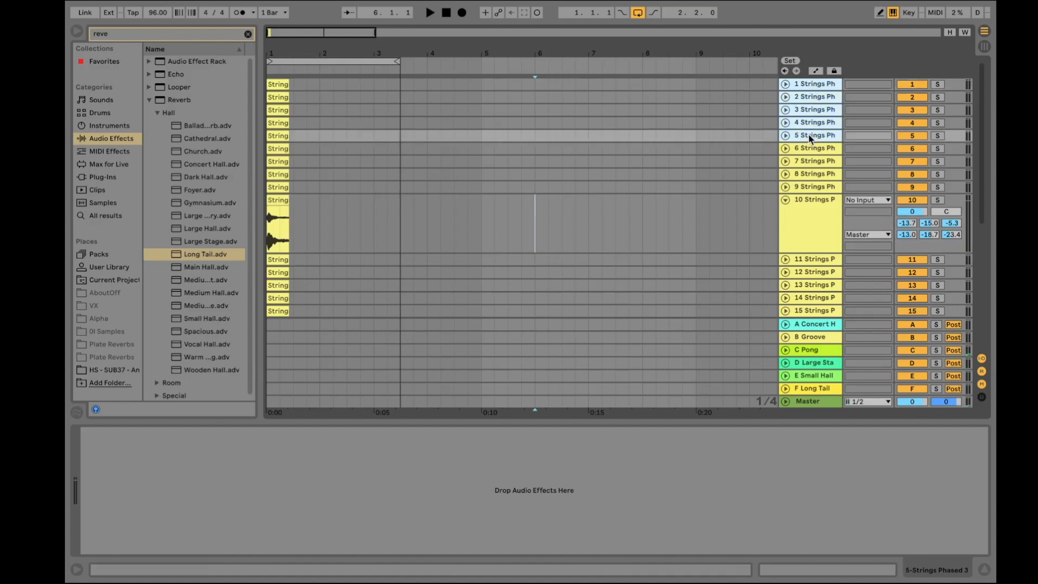
pyautogui.rightClick(805, 83)
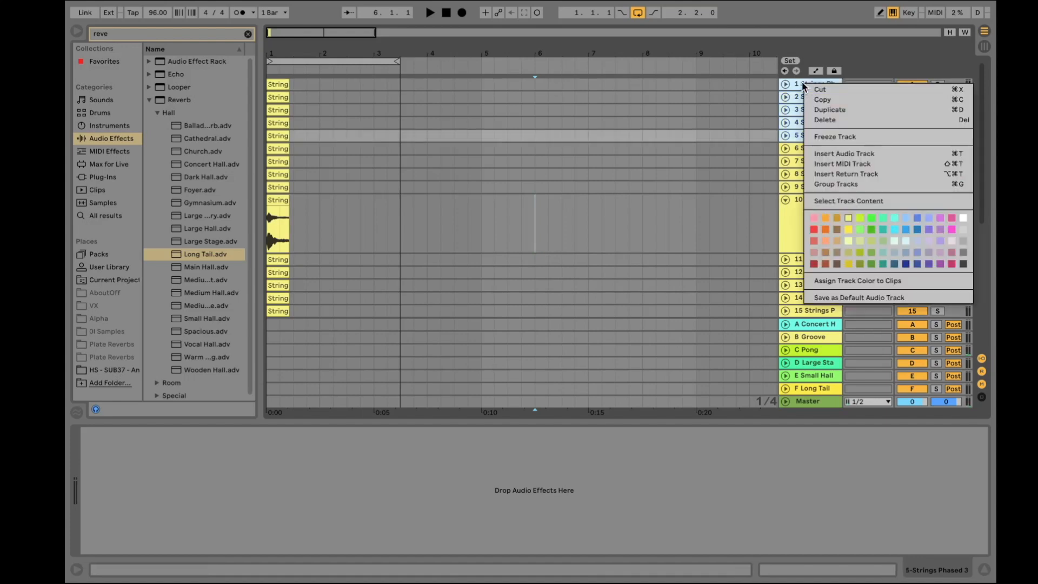
pyautogui.click(845, 185)
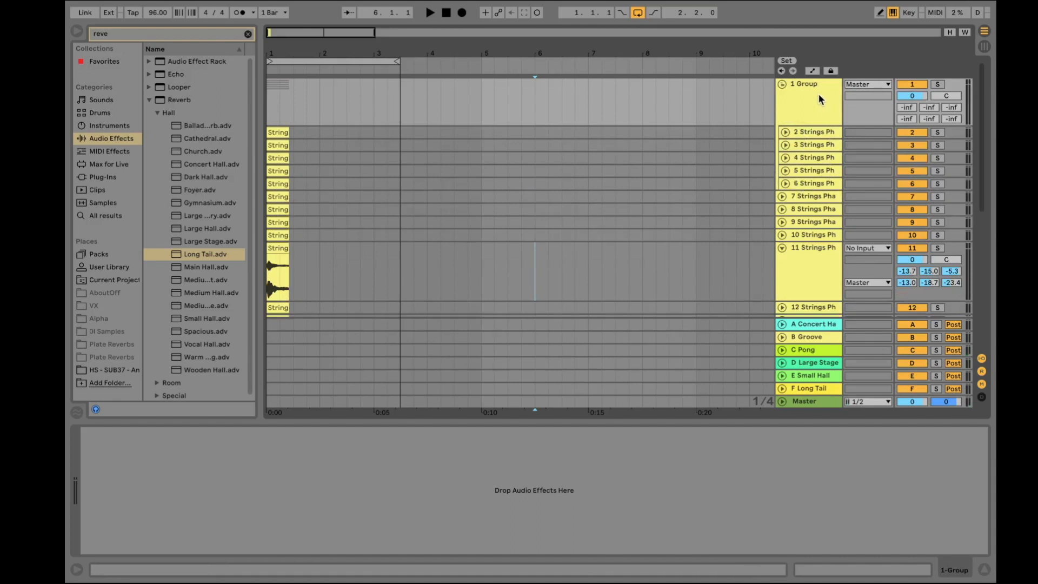
pyautogui.moveTo(907, 107); pyautogui.dragTo(929, 91)
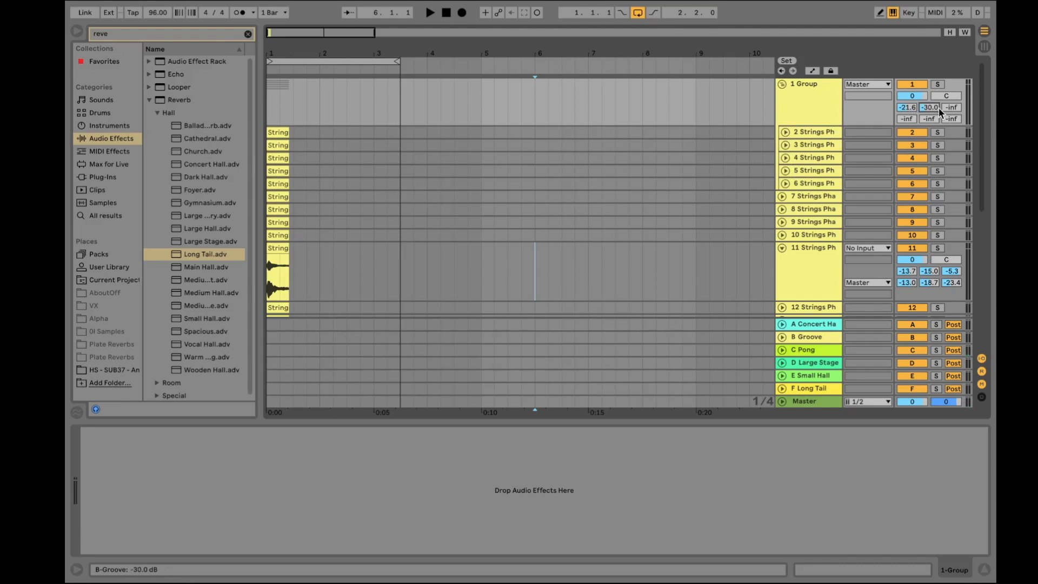
# Unfold return track A to view its Concert Hall reverb, and ungroup the Strings group
pyautogui.press('Tab')
pyautogui.press('Tab')
pyautogui.click(789, 322)
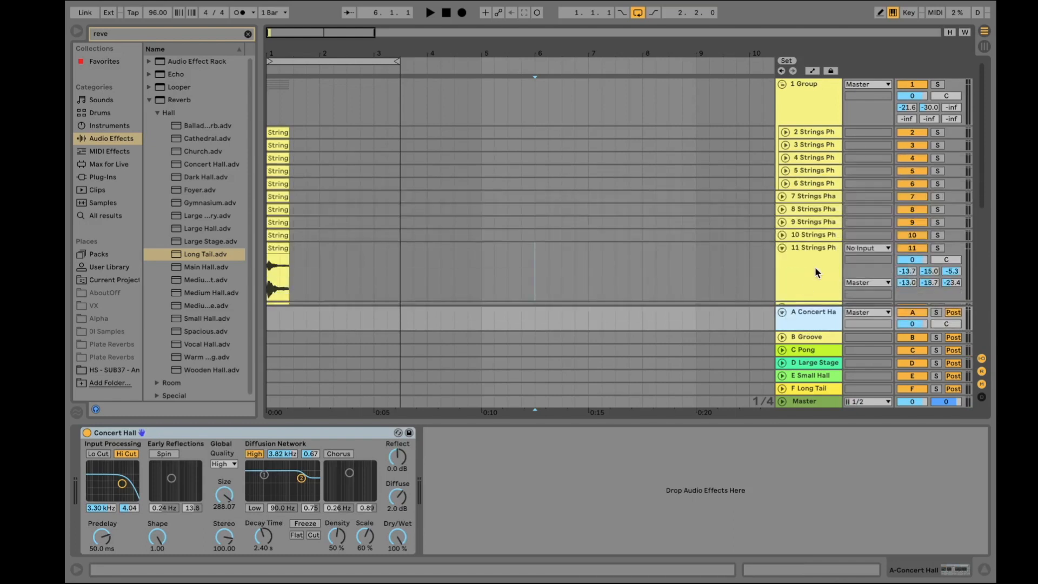
pyautogui.click(816, 267)
pyautogui.click(812, 94)
pyautogui.hotkey('ctrl', 'shift', 'g')
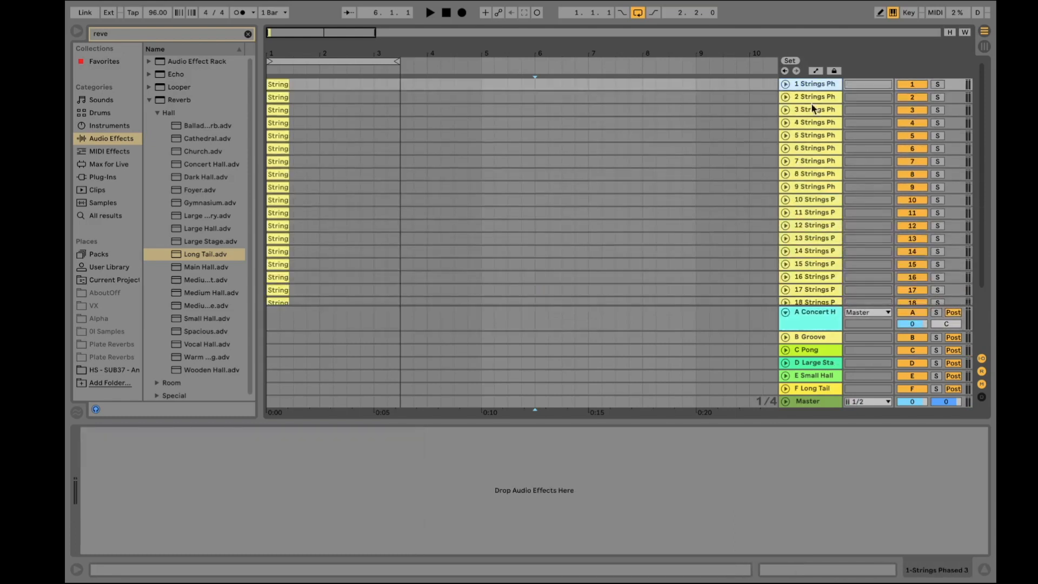
# Delete the surplus Strings tracks so that six remain, and fold return track A
pyautogui.keyDown('shift'); pyautogui.click(803, 277); pyautogui.keyUp('shift')
pyautogui.press('Delete')
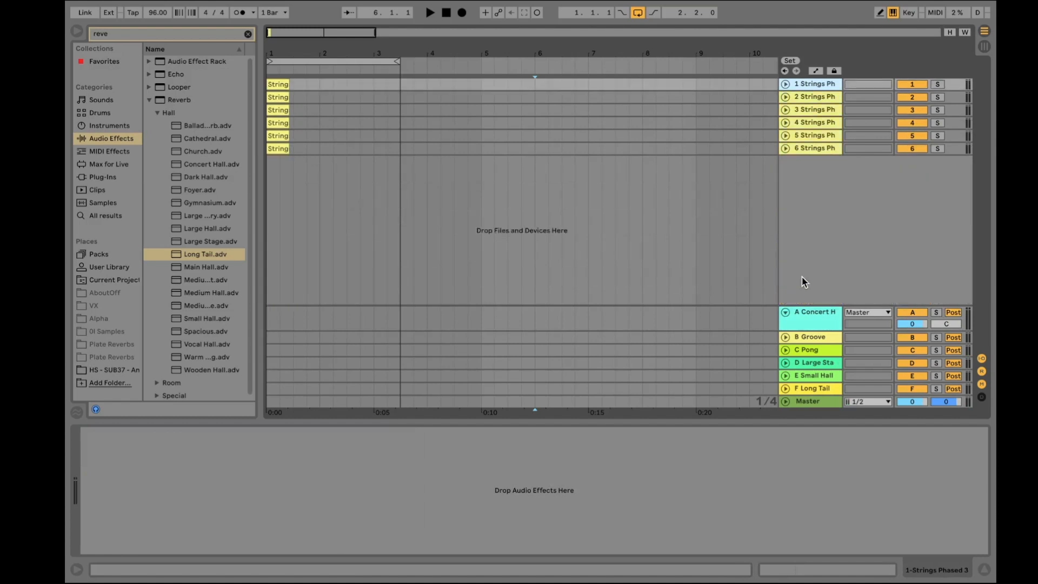
pyautogui.click(786, 313)
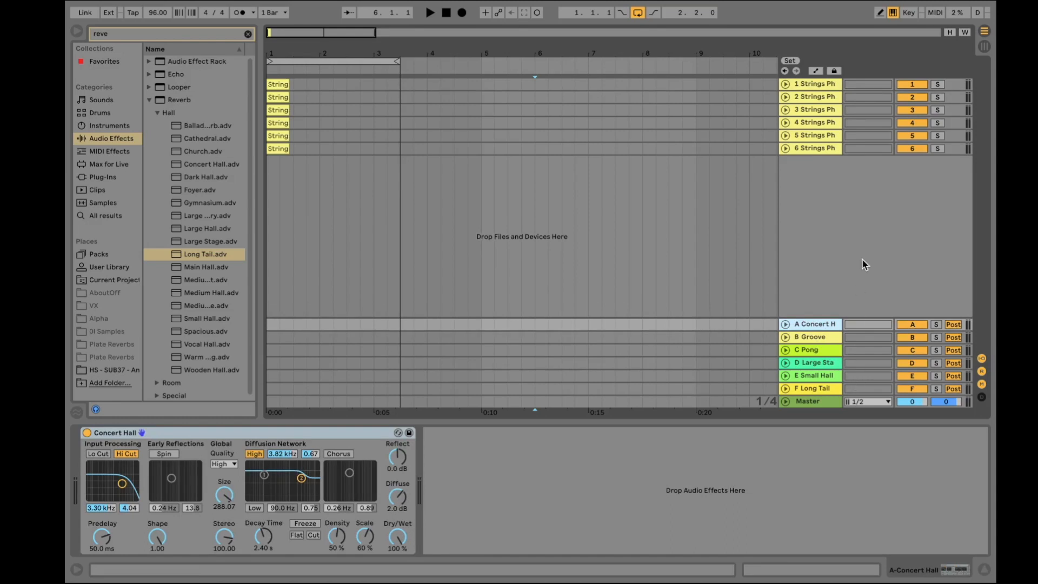
# Insert six new return tracks directly after the Concert Hall return, and select return track E
pyautogui.hotkey('ctrl', 'alt', 't')
pyautogui.hotkey('ctrl', 'alt', 't')
pyautogui.hotkey('ctrl', 'alt', 't')
pyautogui.hotkey('ctrl', 'alt', 't')
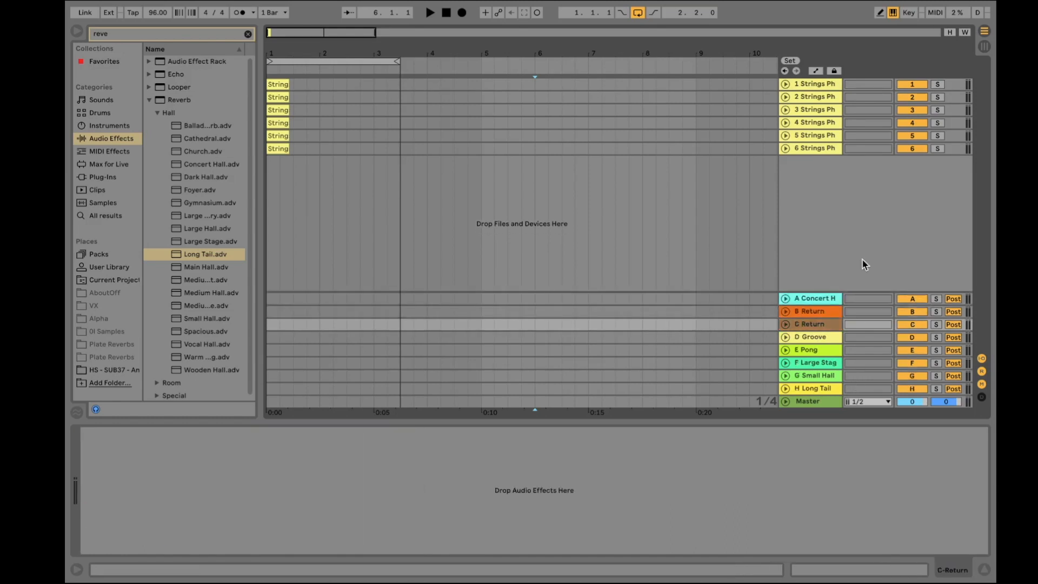
pyautogui.hotkey('ctrl', 'alt', 't')
pyautogui.hotkey('ctrl', 'alt', 't')
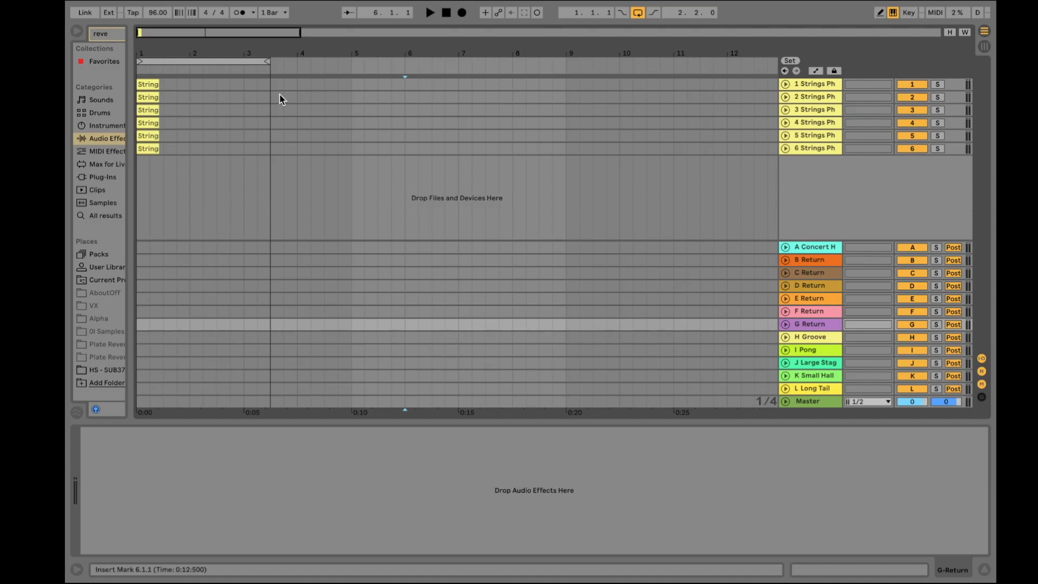
pyautogui.click(813, 244)
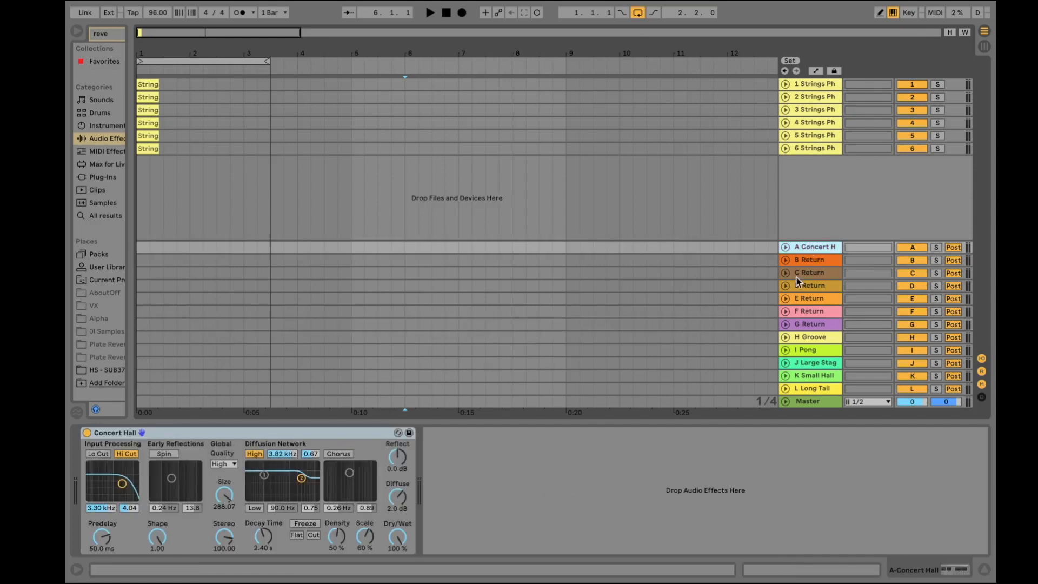
pyautogui.click(802, 296)
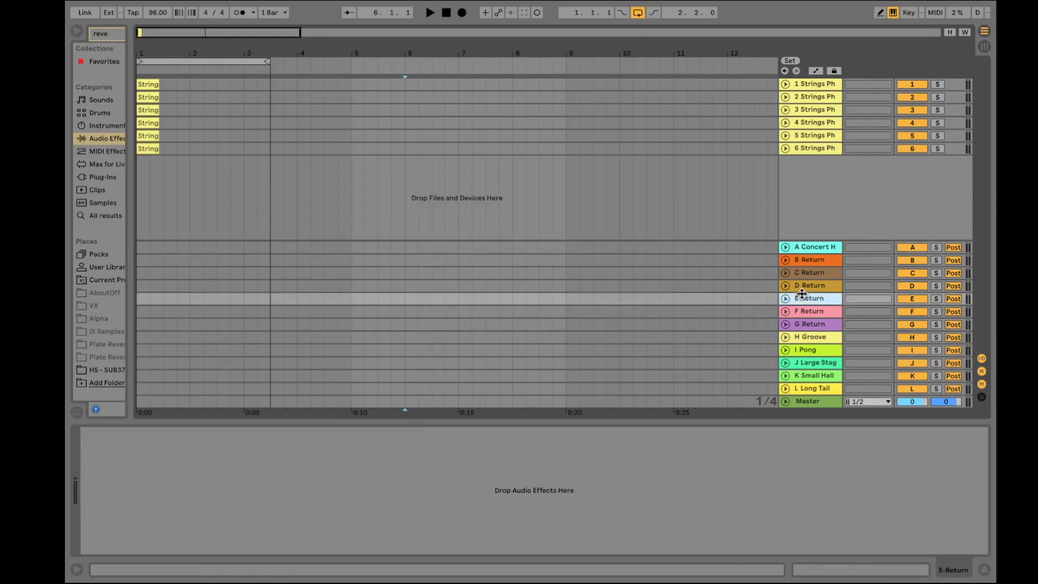
# Delete the empty return tracks E, F and G together with the Groove return that follows them
pyautogui.press('Delete')
pyautogui.press('Delete')
pyautogui.press('Delete')
pyautogui.press('Delete')
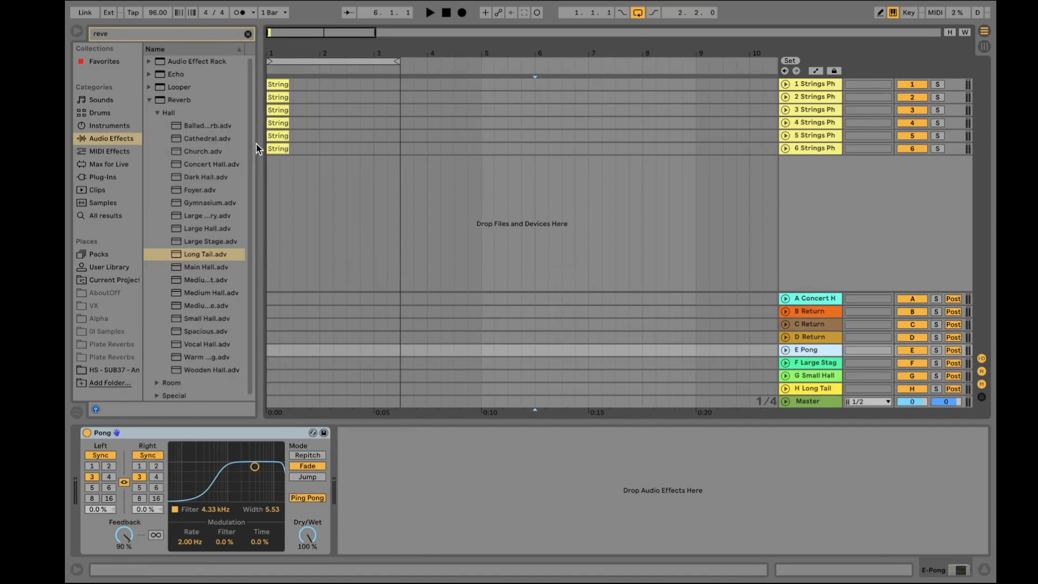
# Widen the browser and look through the Room presets of the Reverb effect
pyautogui.moveTo(256, 142); pyautogui.dragTo(392, 142)
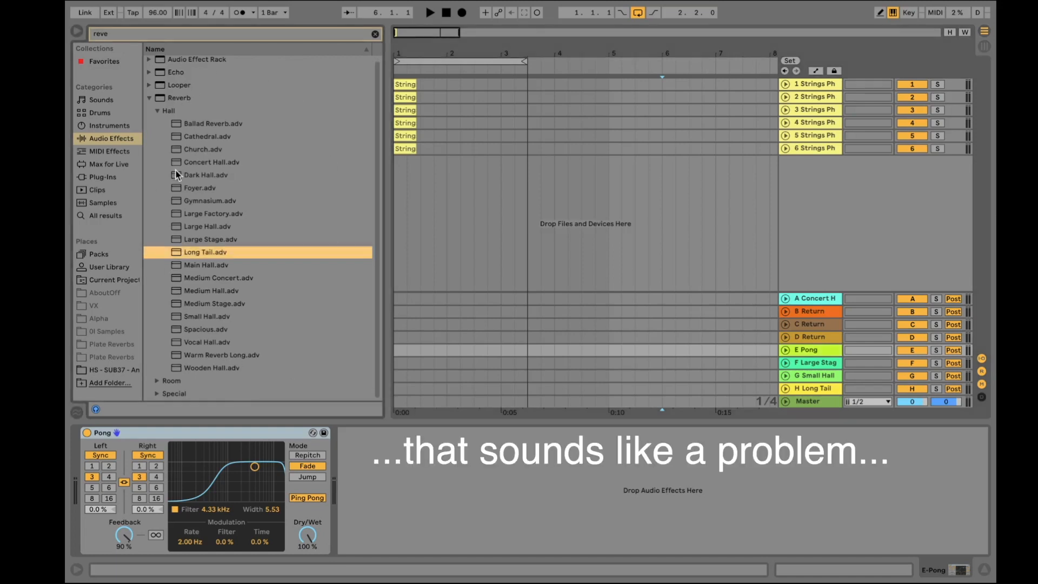
pyautogui.click(157, 384)
pyautogui.scroll(-2, 198, 310)
pyautogui.scroll(2, 198, 310)
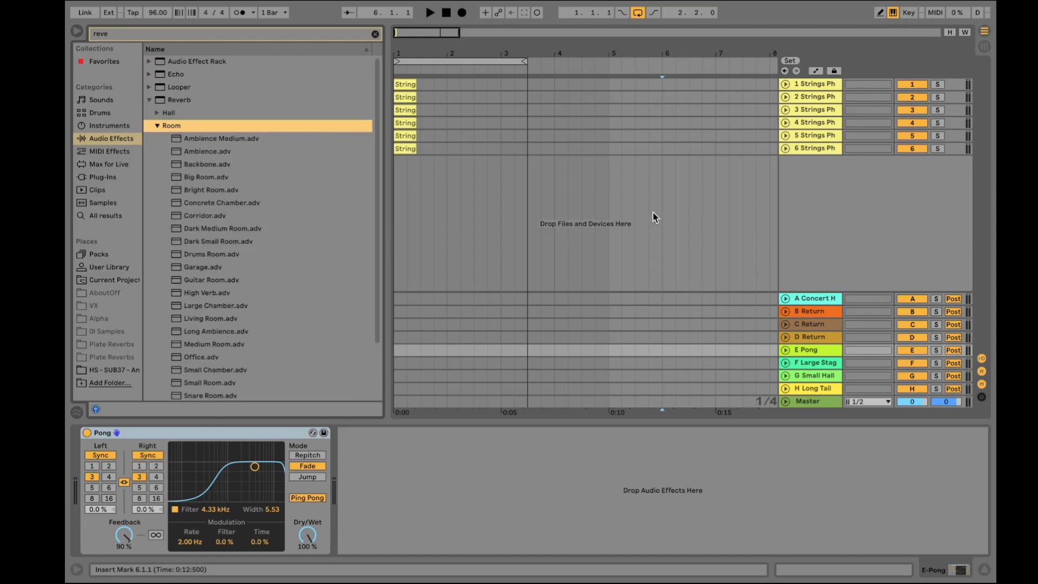
# Clear the browser search and open the MixTemple [Pro] LIVE.als set from the User Library
pyautogui.moveTo(142, 246); pyautogui.dragTo(209, 247)
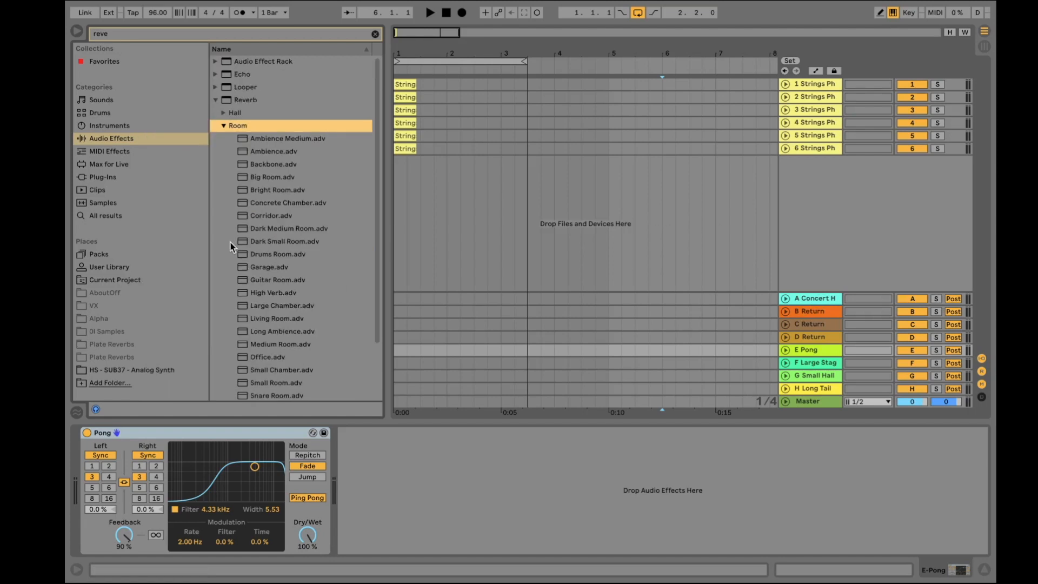
pyautogui.click(118, 263)
pyautogui.click(375, 34)
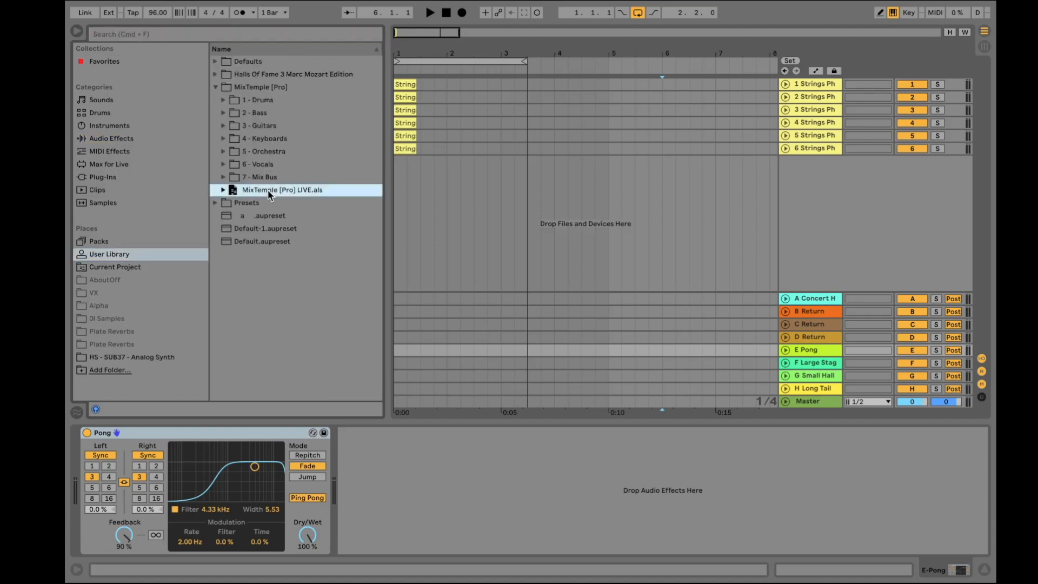
pyautogui.doubleClick(269, 191)
pyautogui.click(417, 317)
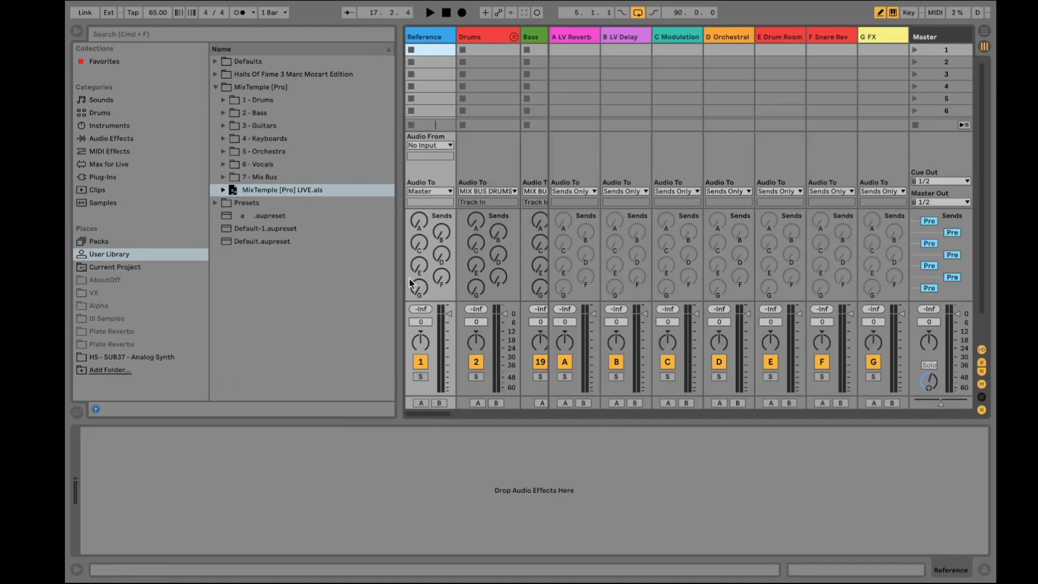
# Narrow the browser and examine the template's mixer across its instrument groups, mix buses and return tracks A to G
pyautogui.moveTo(400, 276); pyautogui.dragTo(303, 271)
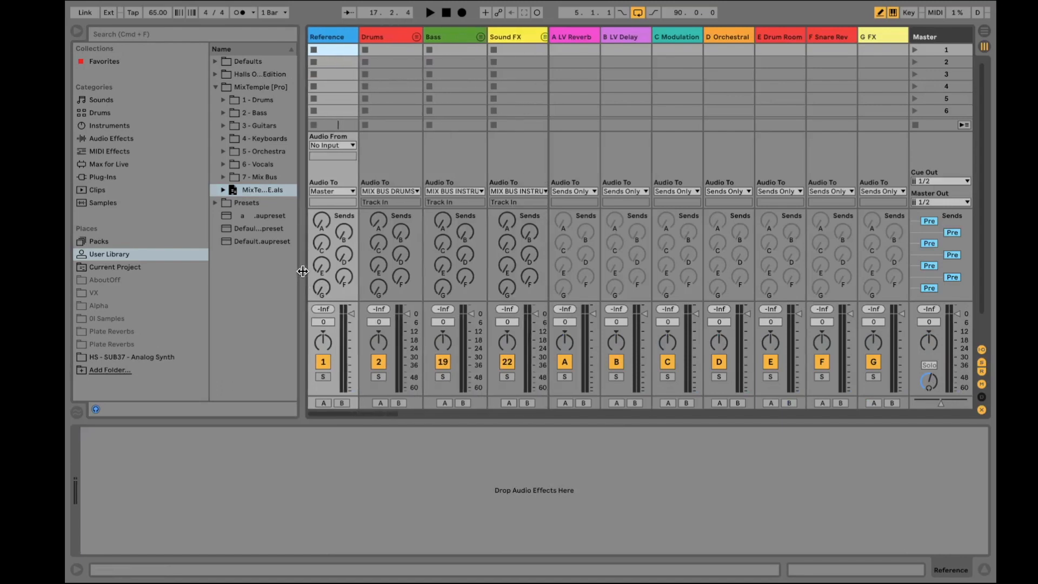
pyautogui.scroll(-3, 541, 108)
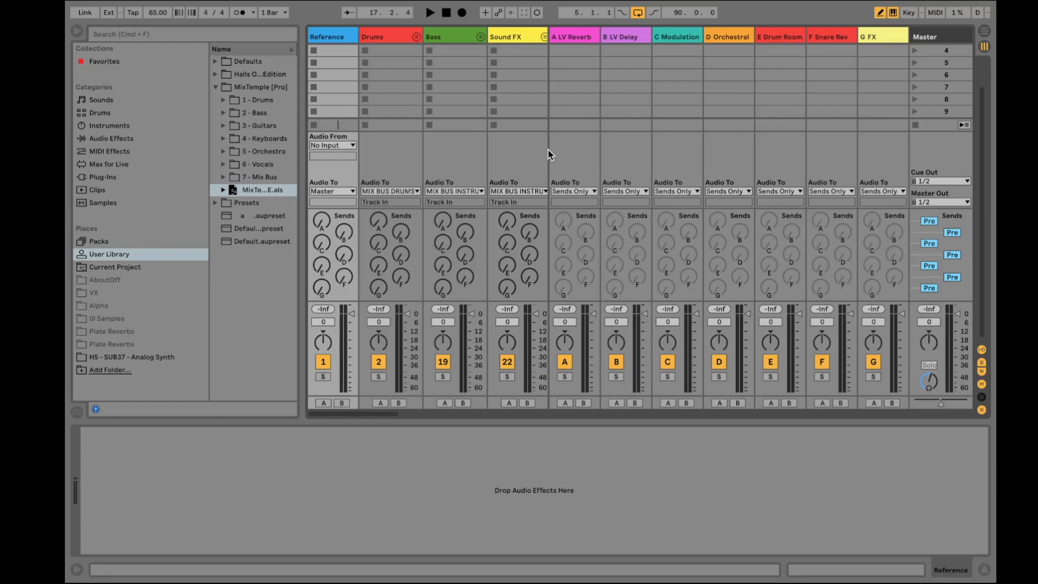
pyautogui.hscroll(10, 605, 132)
pyautogui.hscroll(10, 605, 132)
pyautogui.scroll(-1, 605, 132)
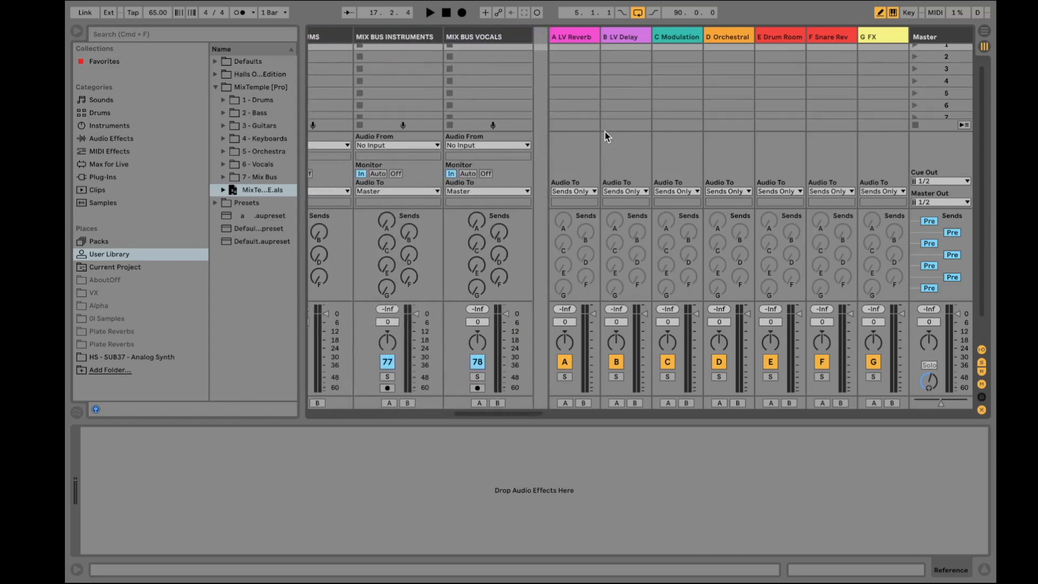
pyautogui.hscroll(2, 605, 132)
pyautogui.scroll(-2, 605, 132)
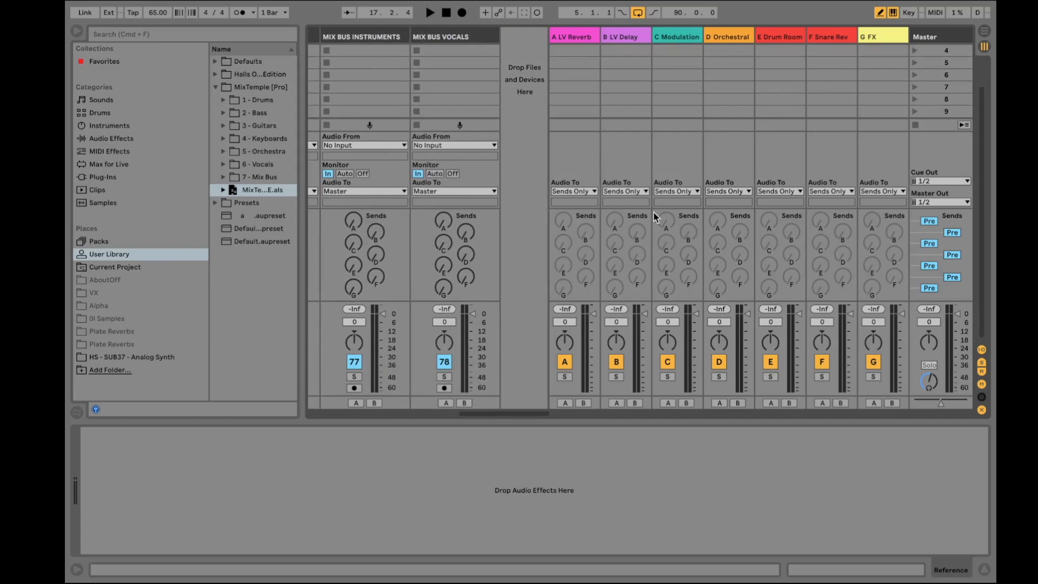
pyautogui.hscroll(-10, 478, 141)
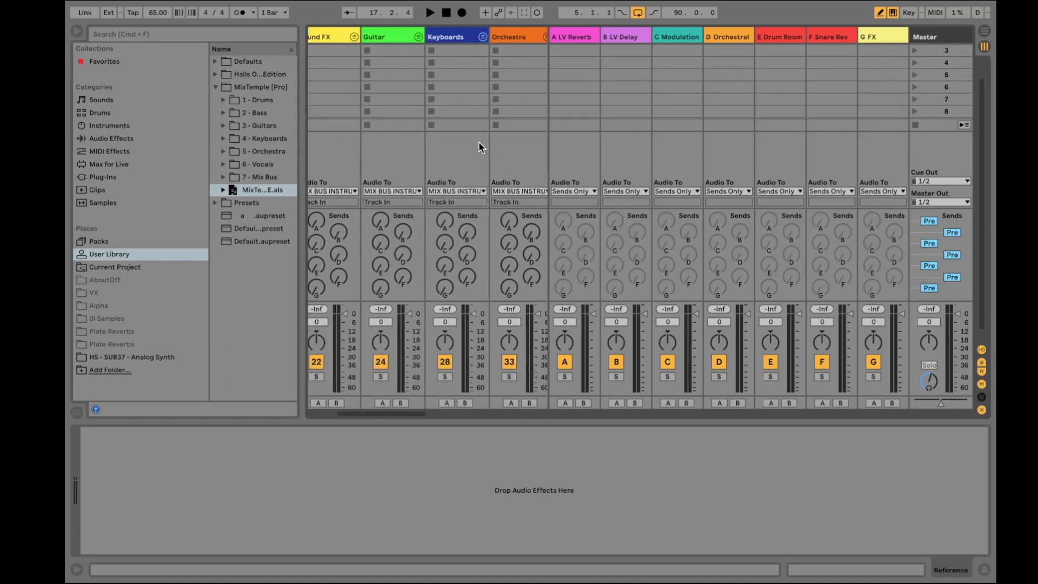
pyautogui.hscroll(-10, 478, 141)
pyautogui.scroll(2, 479, 141)
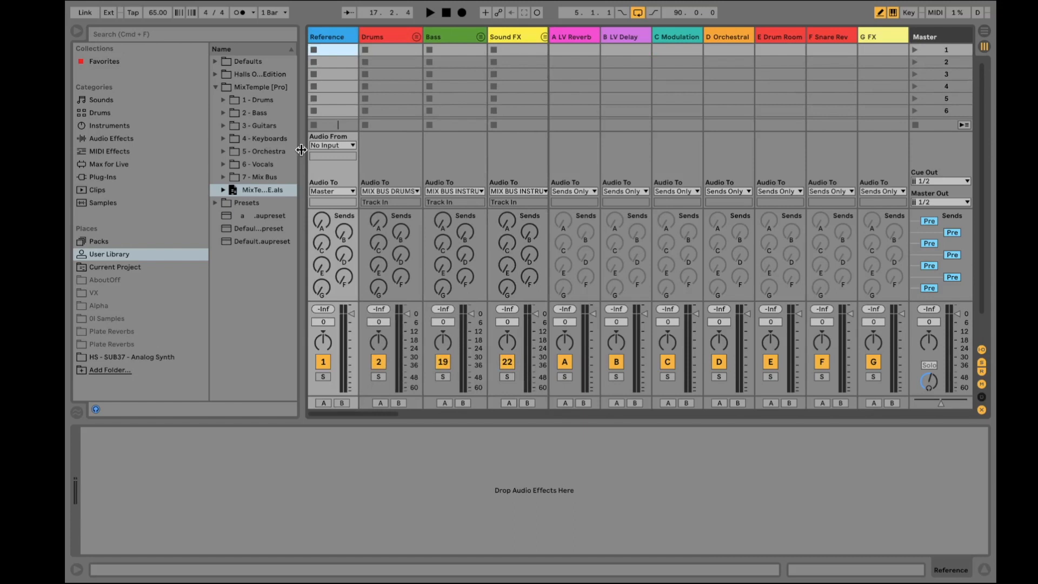
pyautogui.moveTo(302, 150); pyautogui.dragTo(269, 150)
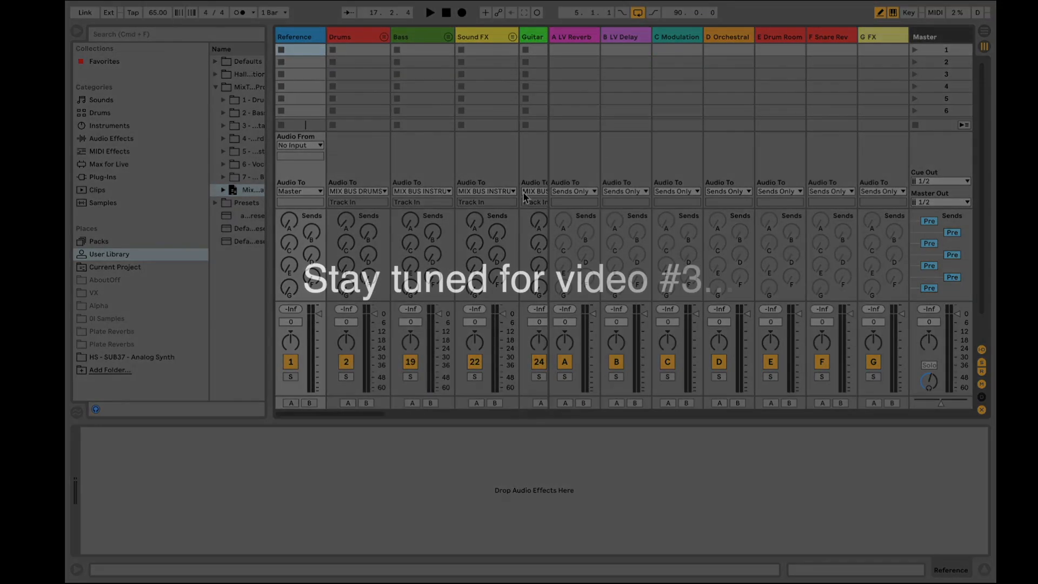